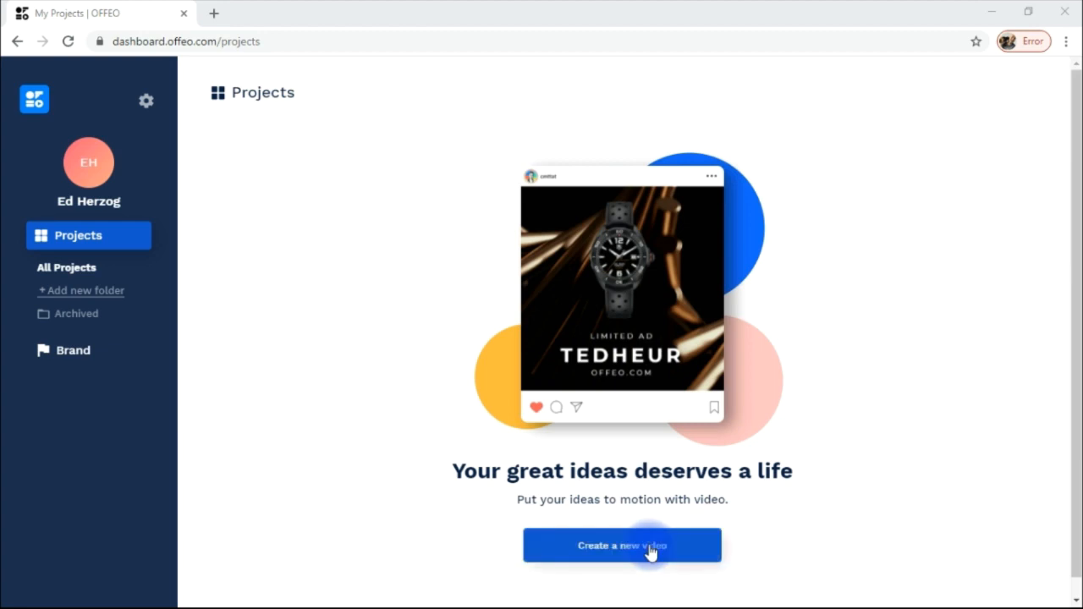
Step: Create a new video using Smart Create in the Square Size format, 1080 x 1080
{"action": "left_click", "coordinate": [650, 550]}
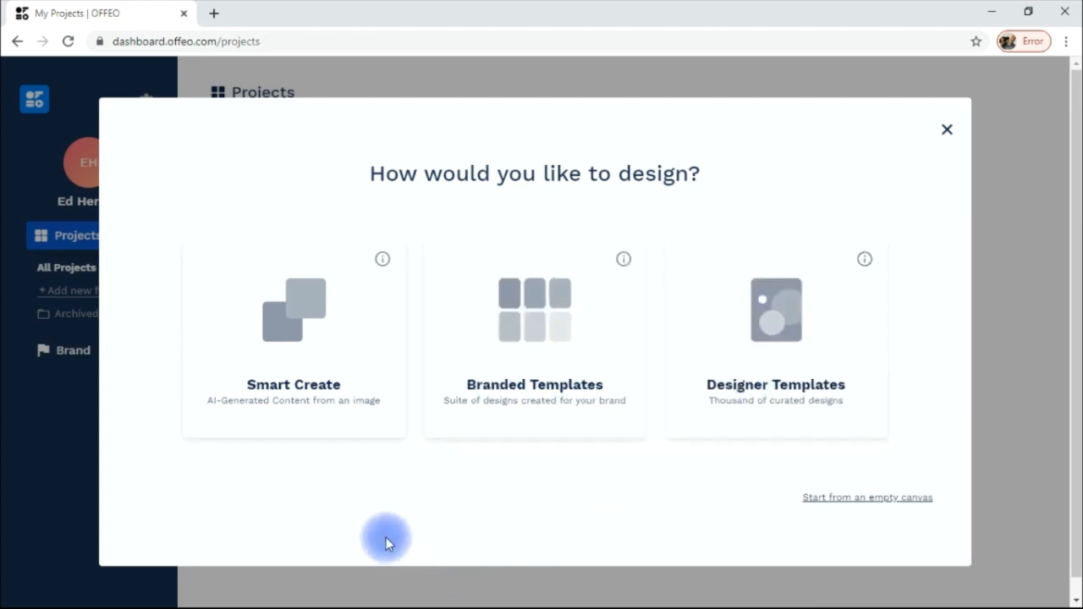
{"action": "left_click", "coordinate": [302, 388]}
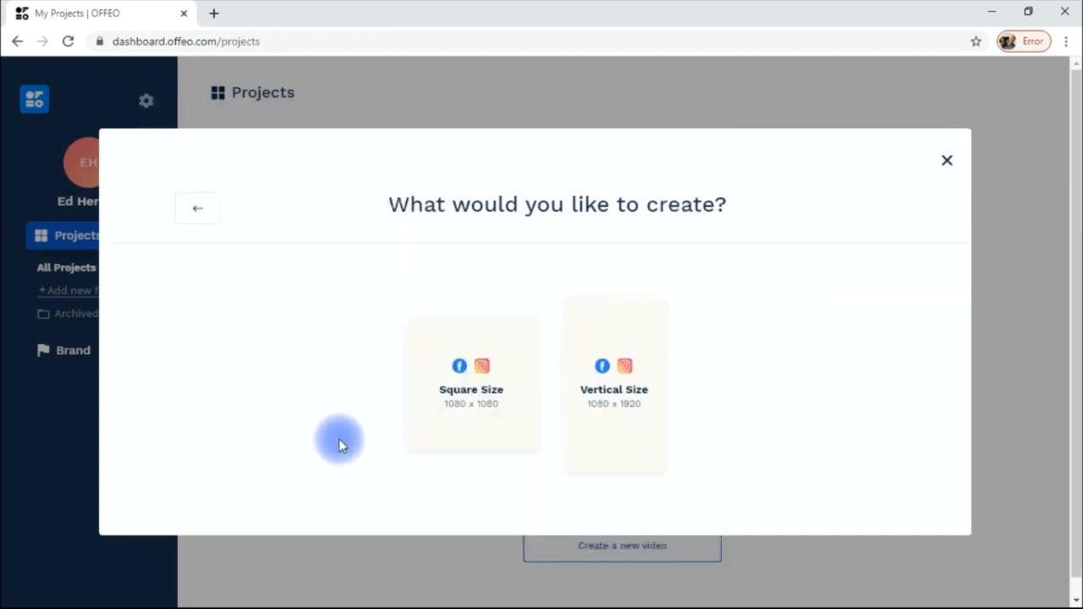
{"action": "left_click", "coordinate": [478, 394]}
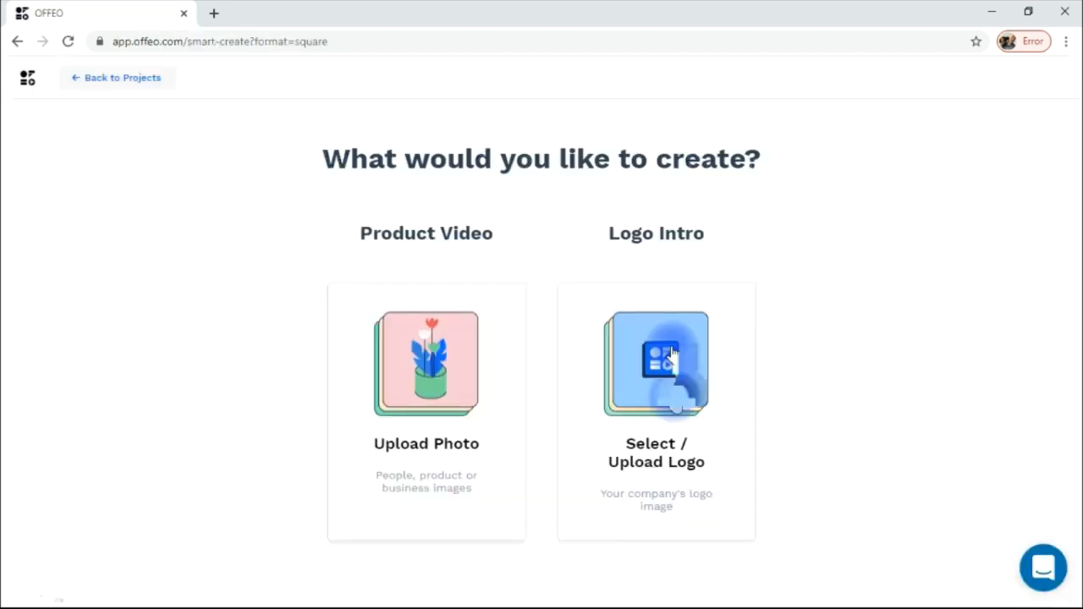
Step: Choose the Logo Intro type and use the first saved brand logo for it
{"action": "left_click", "coordinate": [659, 440]}
{"action": "left_click", "coordinate": [542, 379]}
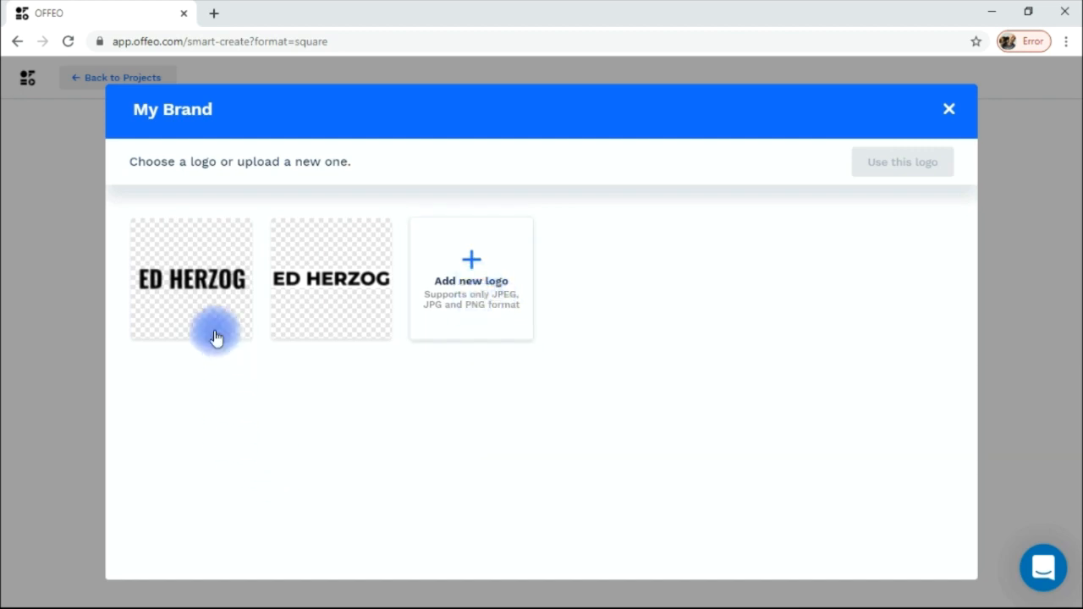
{"action": "left_click", "coordinate": [218, 285]}
{"action": "left_click", "coordinate": [901, 165]}
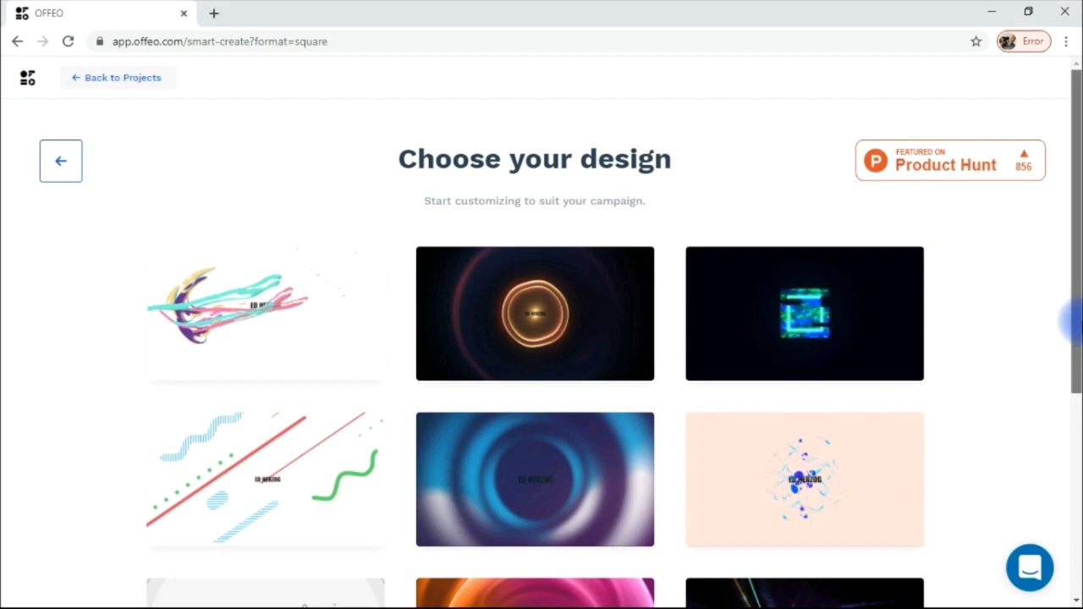
Step: Pick the white logo intro design with coloured diagonal lines and squiggles, and open its Scene 1 for editing
{"action": "left_click_drag", "start_coordinate": [1070, 319], "coordinate": [1072, 590]}
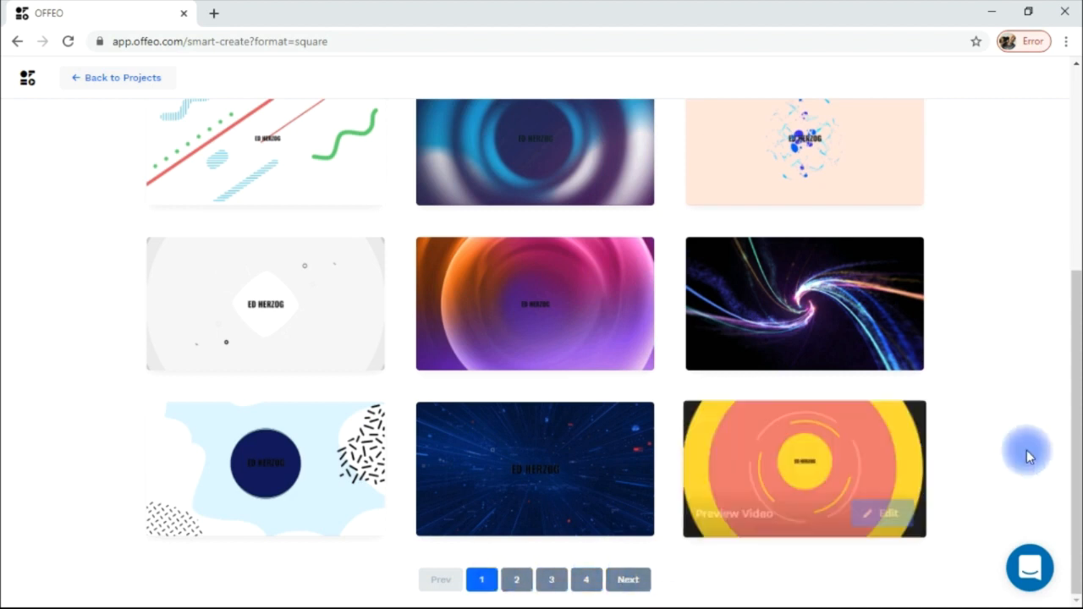
{"action": "left_click_drag", "start_coordinate": [1076, 372], "coordinate": [1057, 315]}
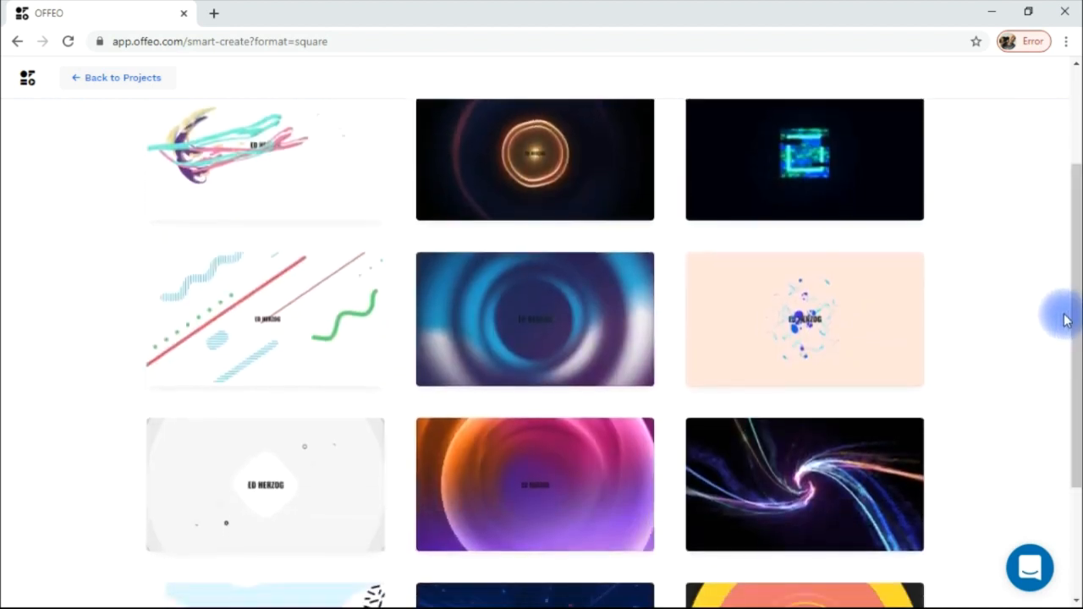
{"action": "mouse_move", "coordinate": [331, 332]}
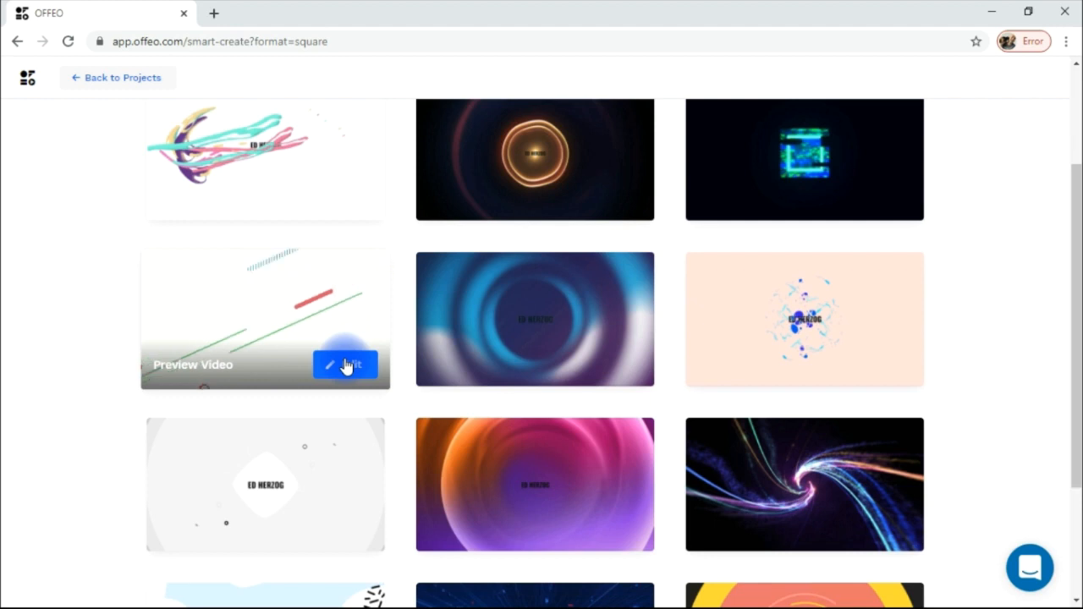
{"action": "left_click", "coordinate": [345, 364]}
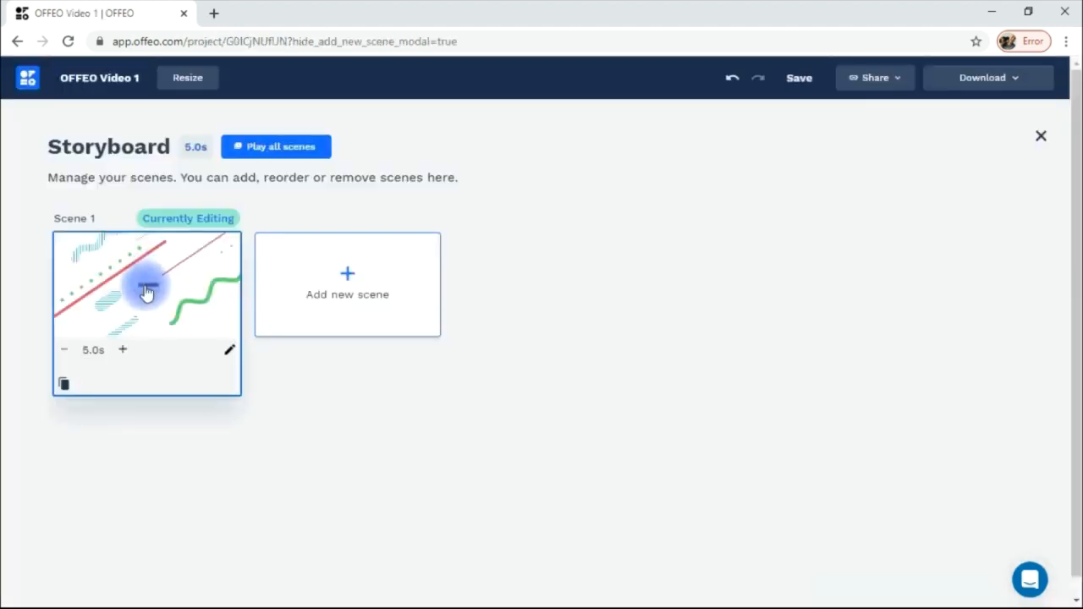
{"action": "left_click", "coordinate": [146, 291]}
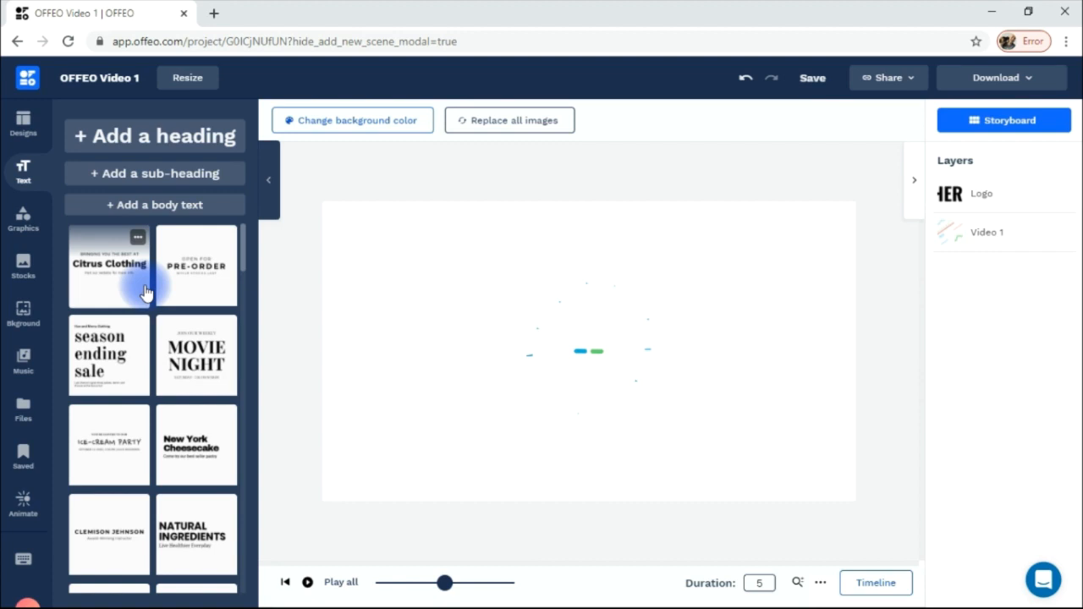
Step: Play the scene from its start until the logo shows, enlarge the logo to roughly triple its size and centre it on the canvas
{"action": "left_click_drag", "start_coordinate": [443, 582], "coordinate": [378, 590]}
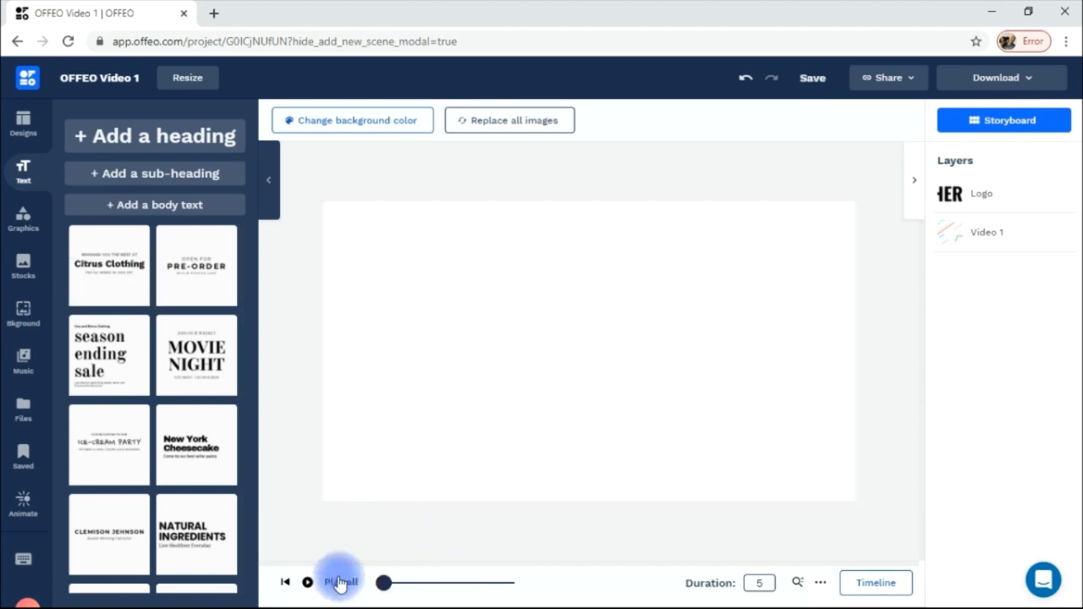
{"action": "left_click", "coordinate": [306, 584]}
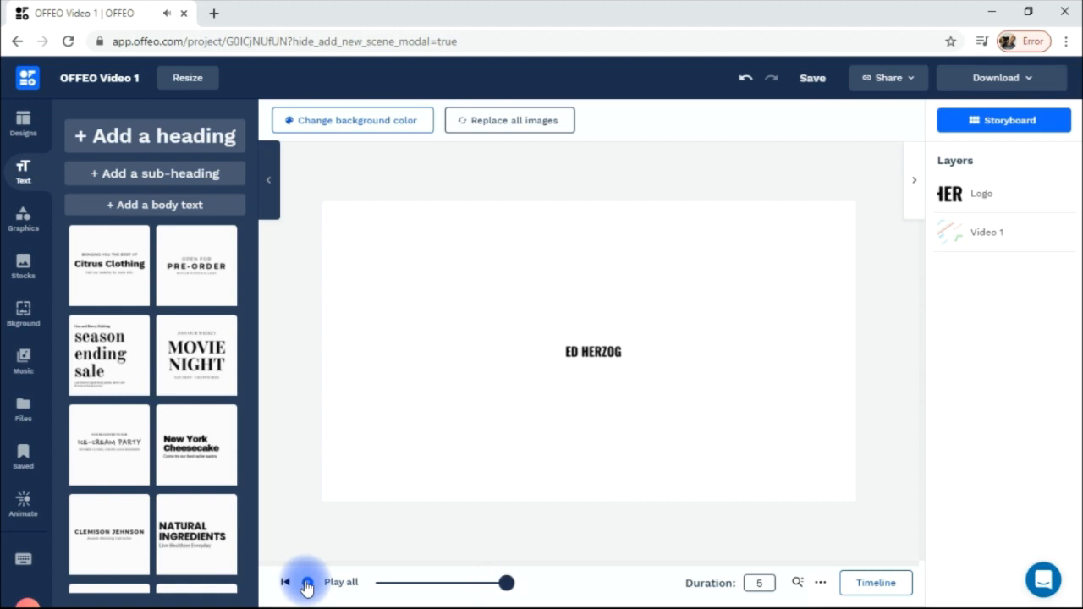
{"action": "left_click", "coordinate": [593, 355]}
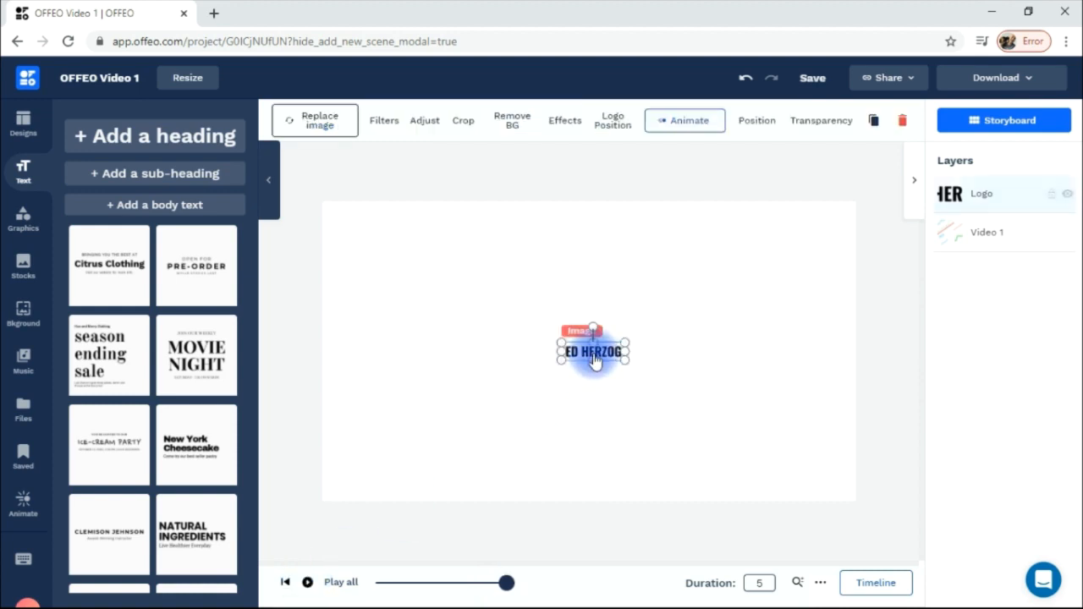
{"action": "left_click", "coordinate": [959, 194]}
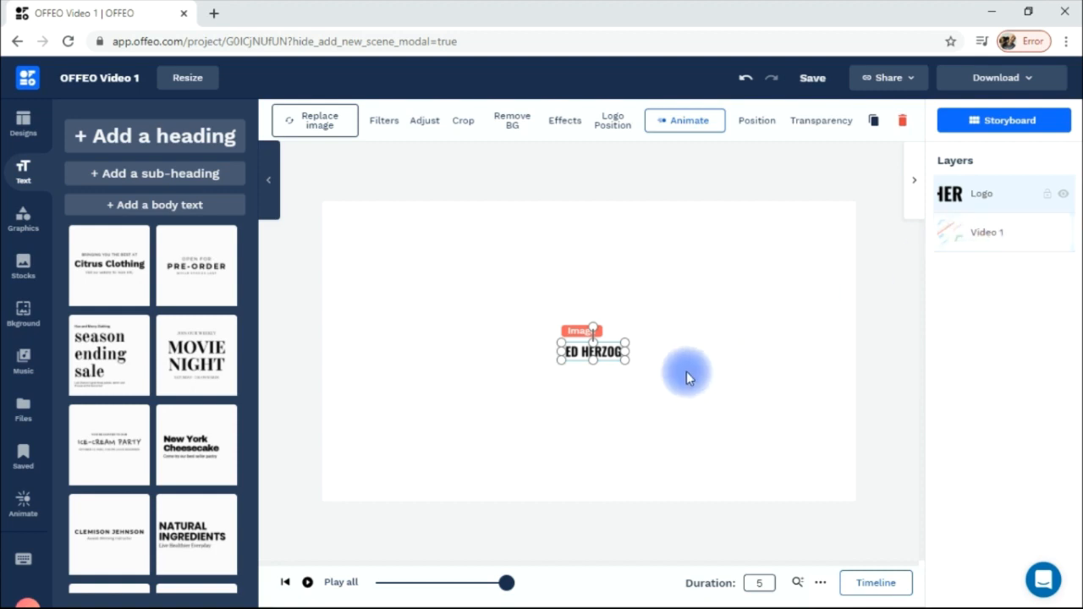
{"action": "left_click_drag", "start_coordinate": [560, 342], "coordinate": [451, 313]}
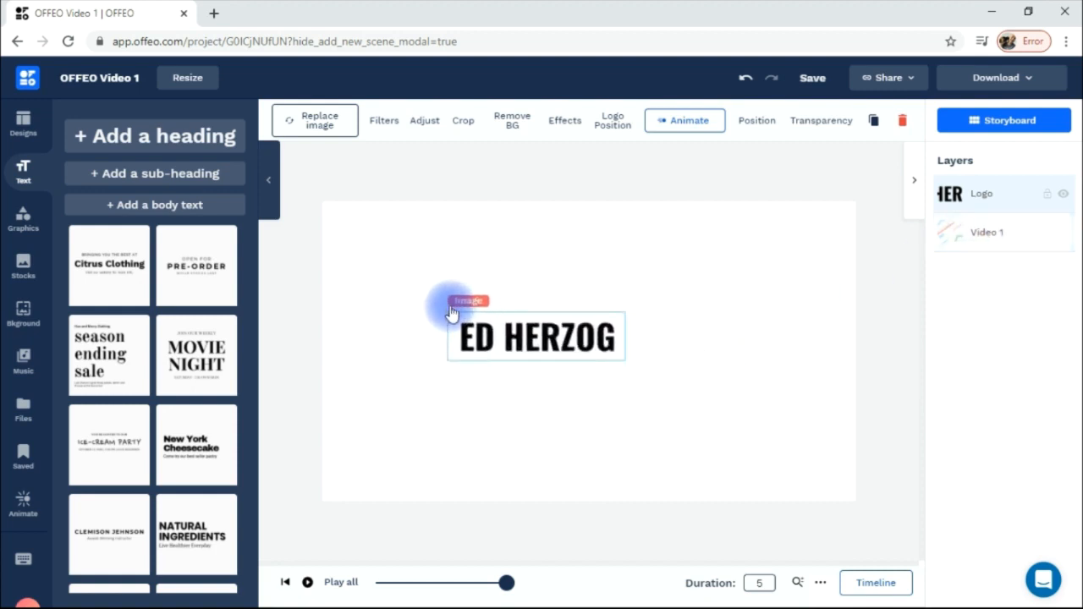
{"action": "left_click_drag", "start_coordinate": [527, 329], "coordinate": [580, 341]}
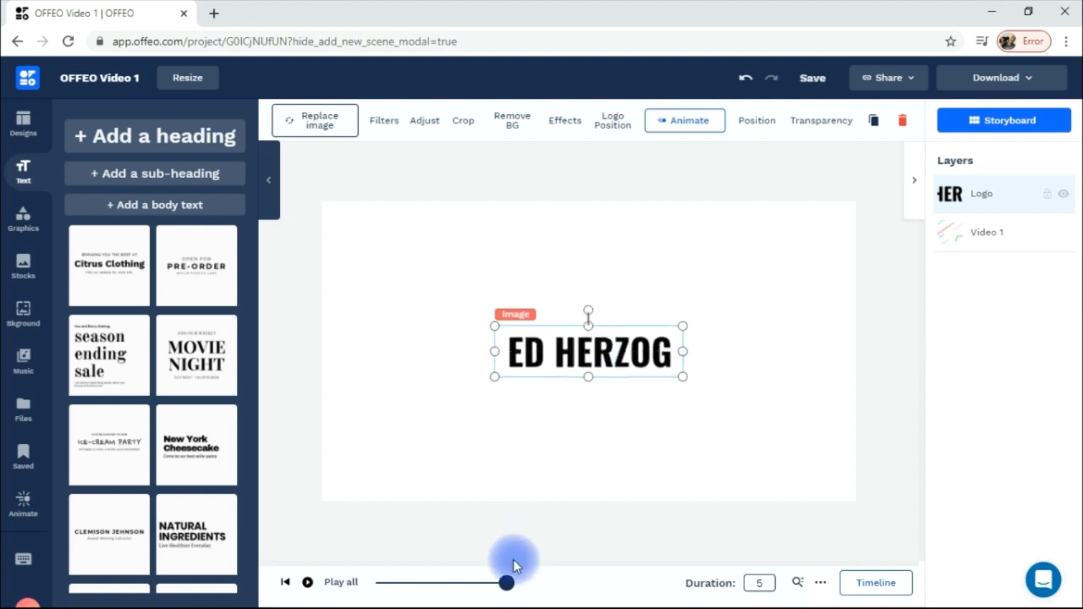
Step: Replay the scene from the beginning to preview the intro with the enlarged logo
{"action": "left_click", "coordinate": [507, 582]}
{"action": "left_click_drag", "start_coordinate": [507, 584], "coordinate": [380, 582]}
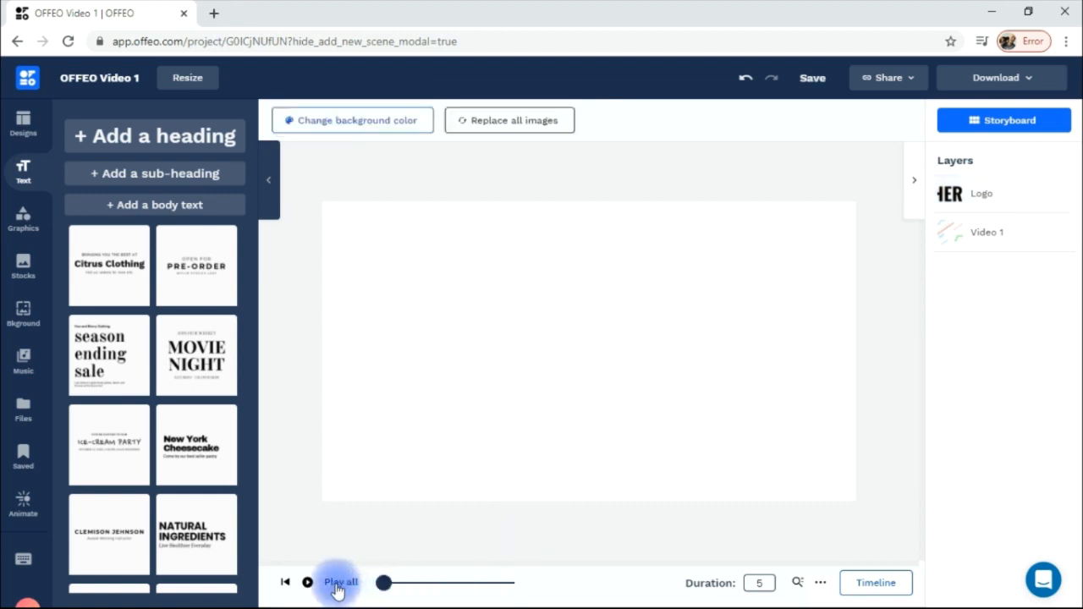
{"action": "left_click", "coordinate": [308, 584]}
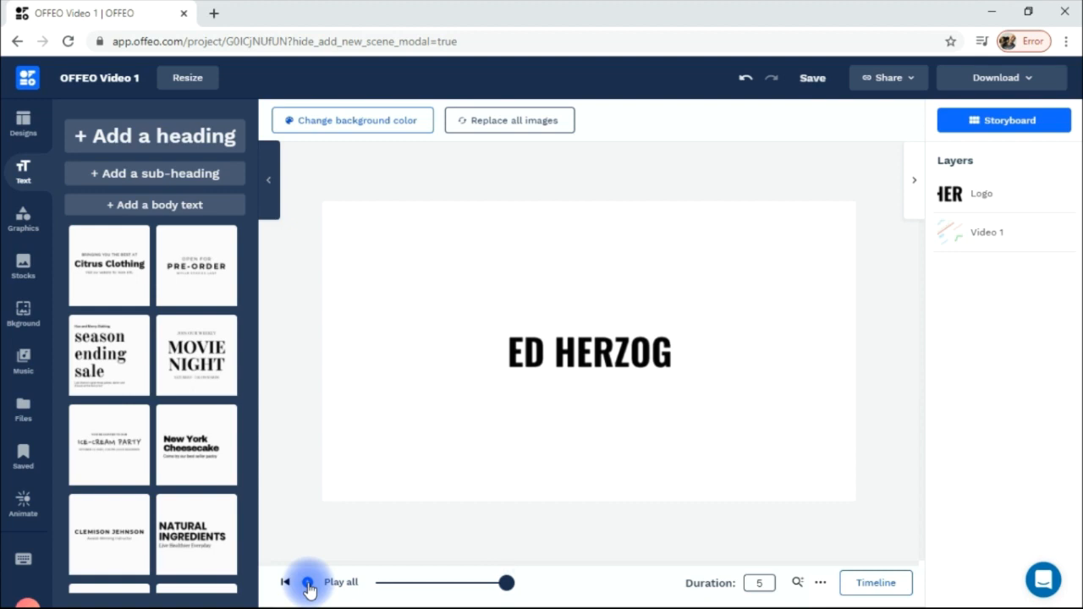
Step: Examine the effects and preset logo position options available for the logo
{"action": "left_click", "coordinate": [562, 359]}
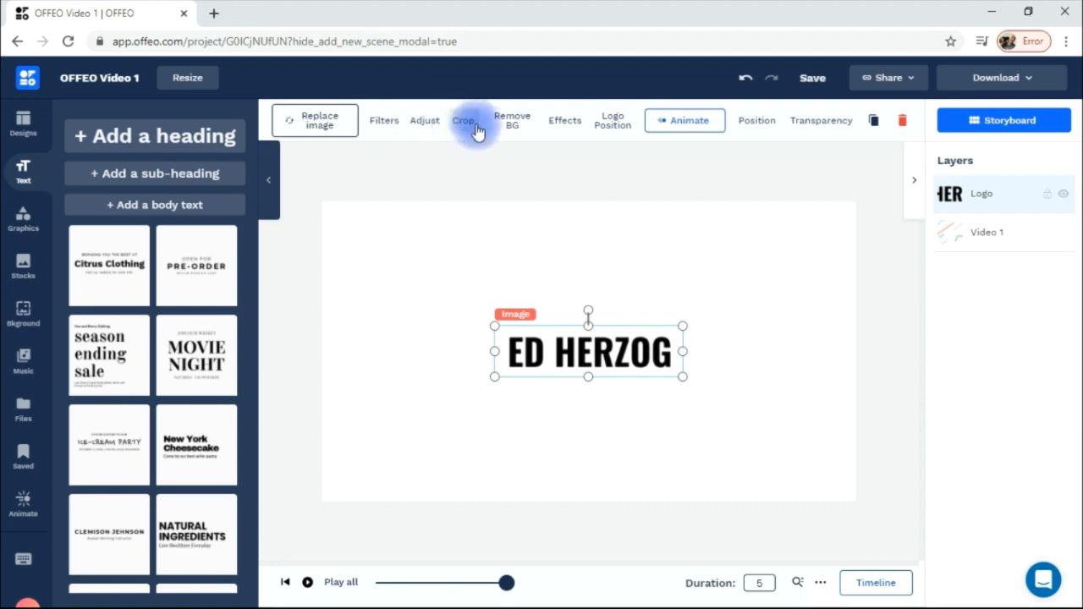
{"action": "left_click", "coordinate": [558, 127]}
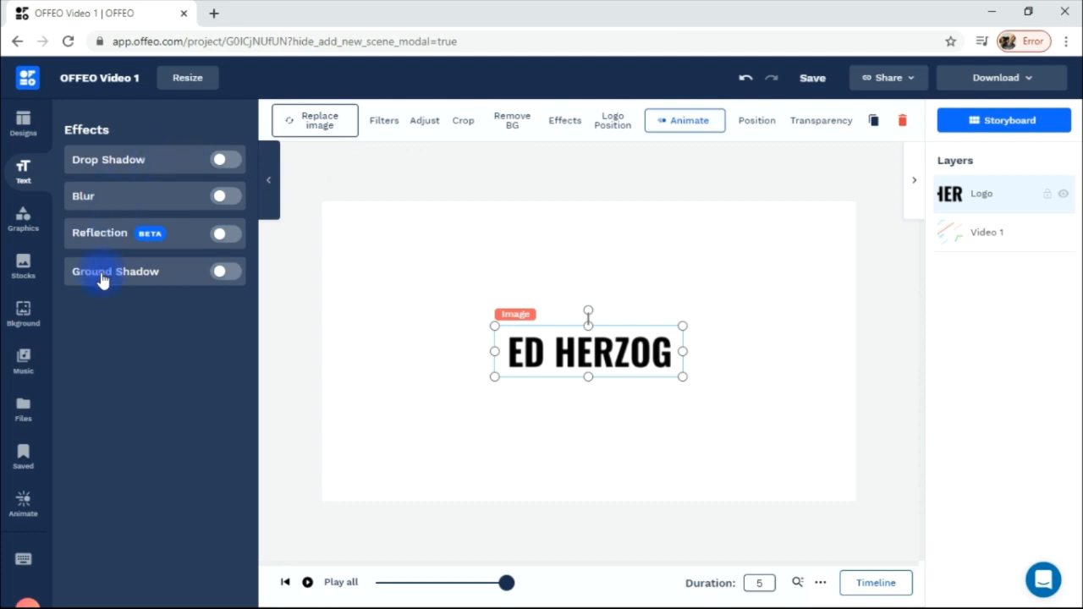
{"action": "left_click", "coordinate": [612, 123]}
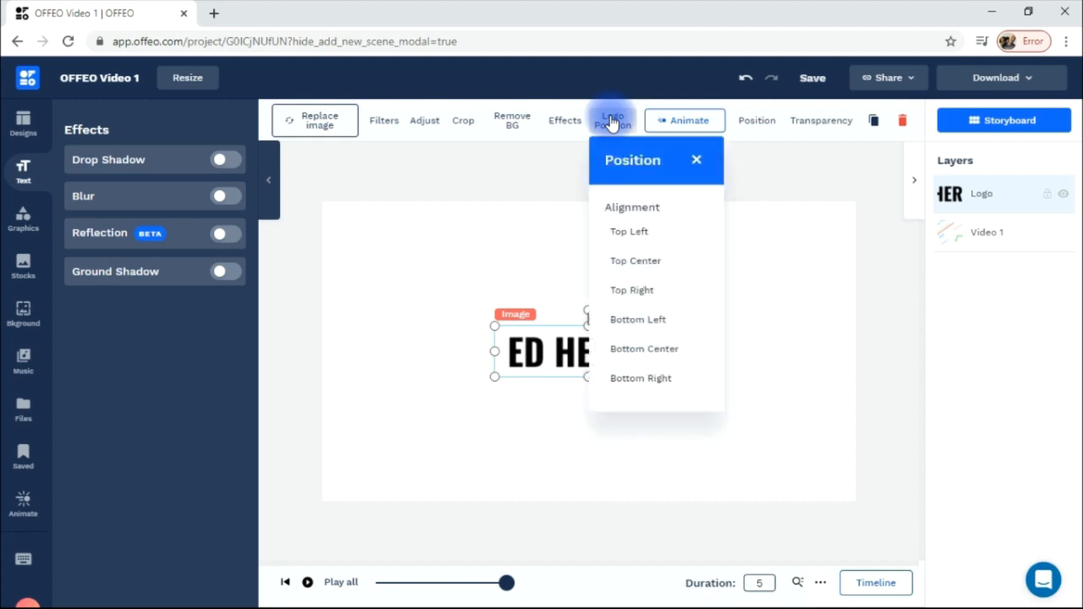
{"action": "left_click", "coordinate": [632, 234]}
{"action": "left_click", "coordinate": [482, 238]}
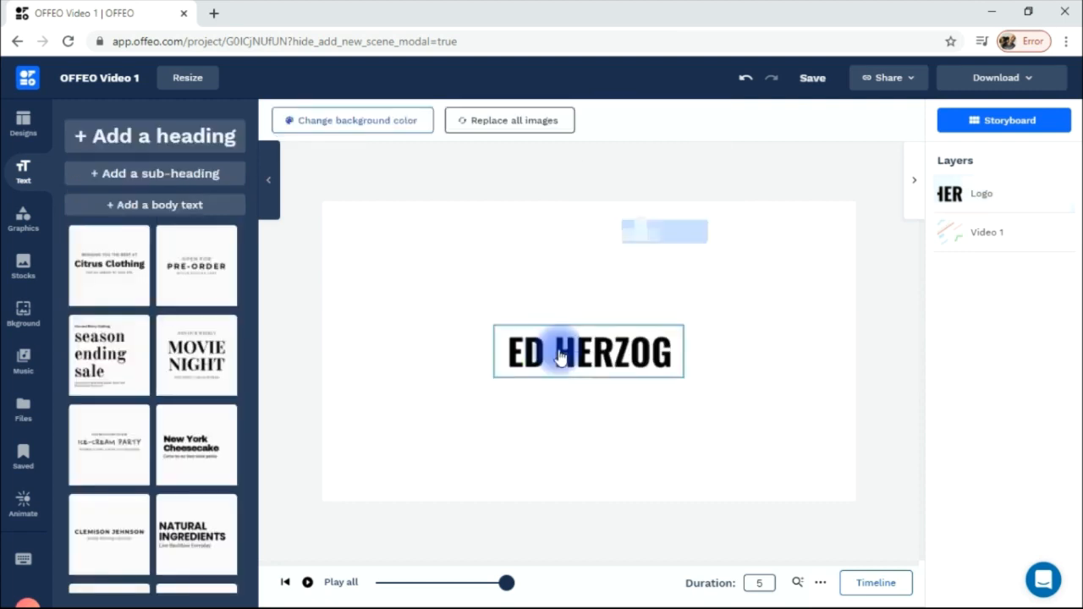
Step: Examine the logo's entrance animations and their direction choices
{"action": "left_click", "coordinate": [604, 374]}
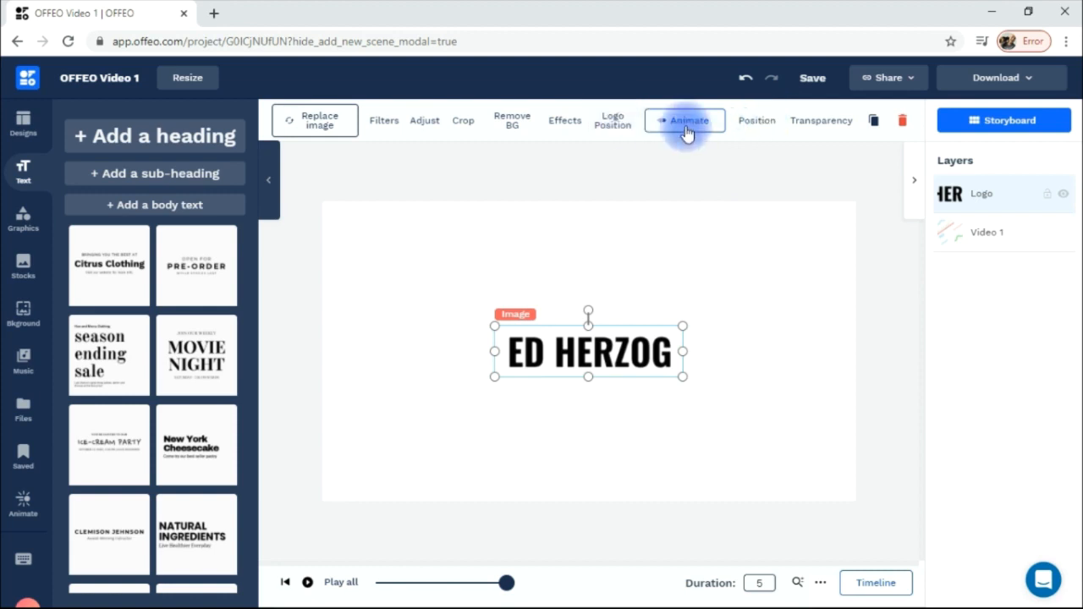
{"action": "left_click", "coordinate": [687, 134]}
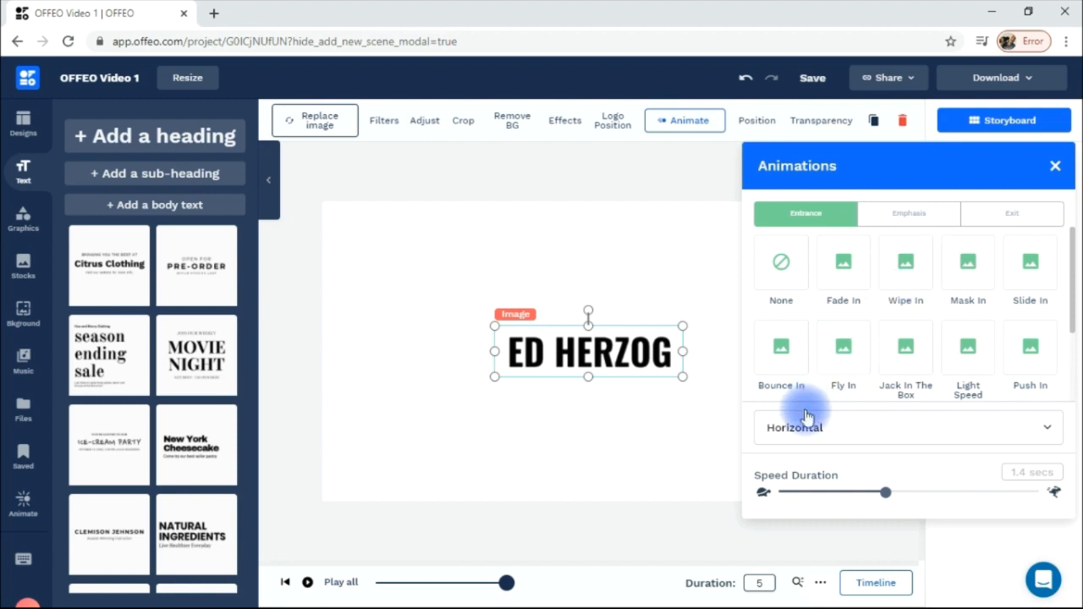
{"action": "left_click", "coordinate": [870, 435]}
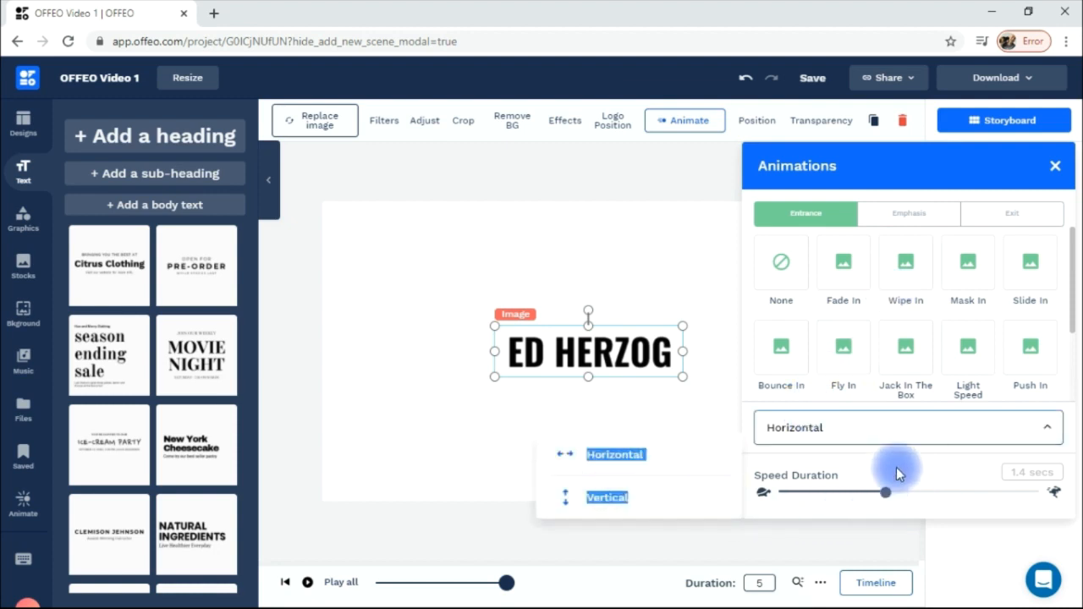
{"action": "left_click", "coordinate": [602, 185]}
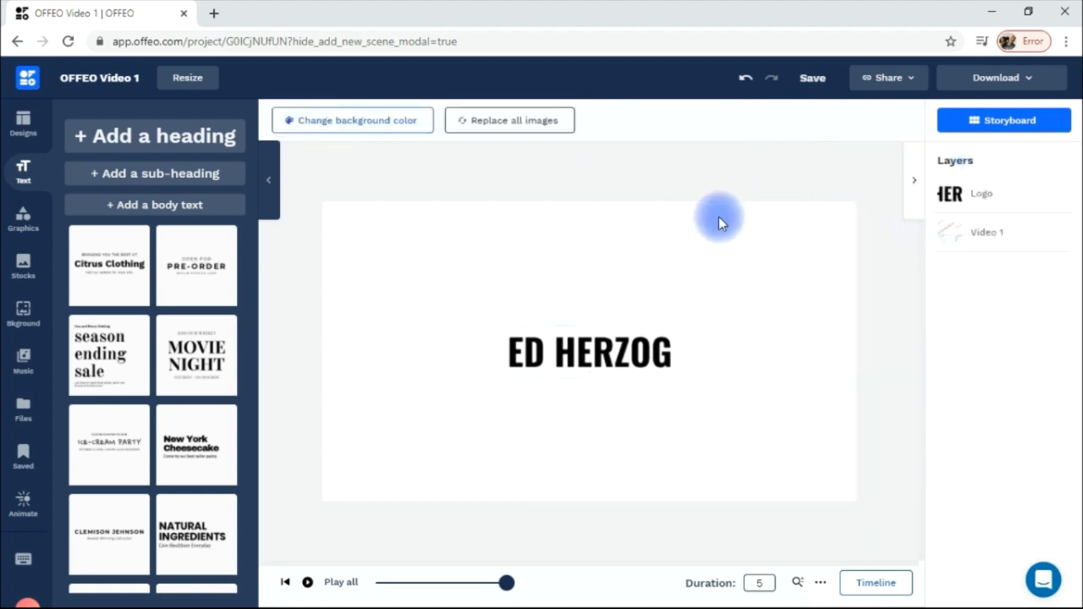
Step: Examine the logo's layer order, alignment and transparency options
{"action": "left_click", "coordinate": [560, 361]}
{"action": "left_click", "coordinate": [757, 121]}
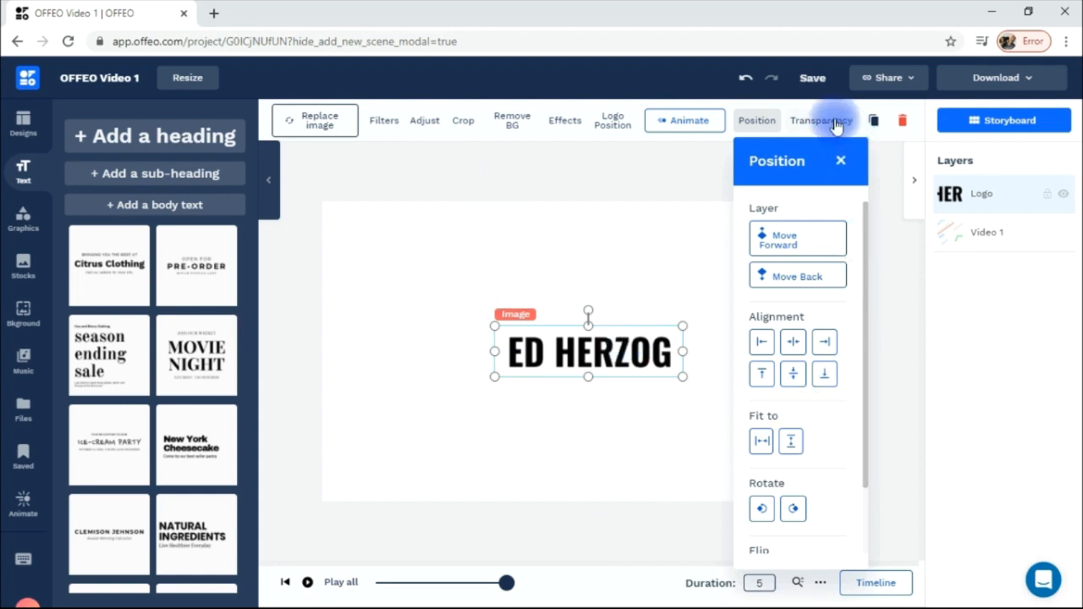
{"action": "left_click", "coordinate": [883, 221]}
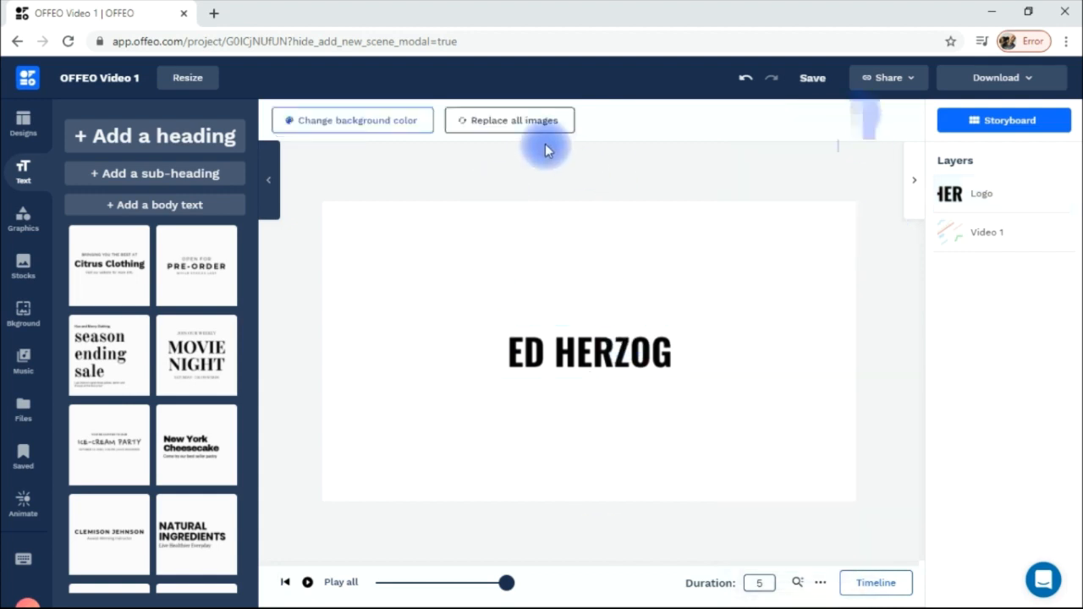
{"action": "left_click", "coordinate": [581, 353]}
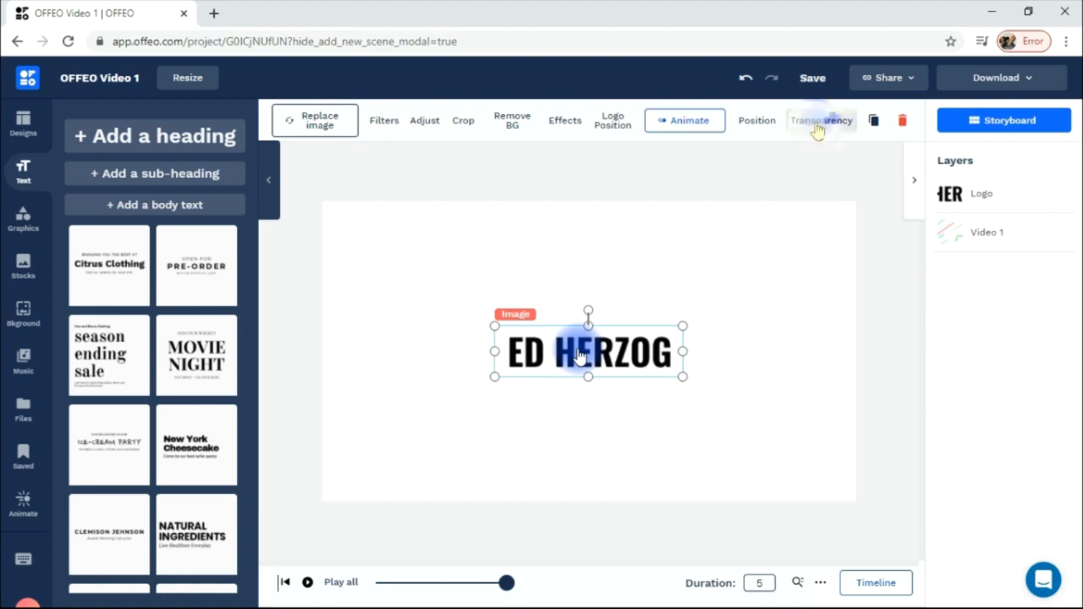
{"action": "left_click", "coordinate": [847, 125]}
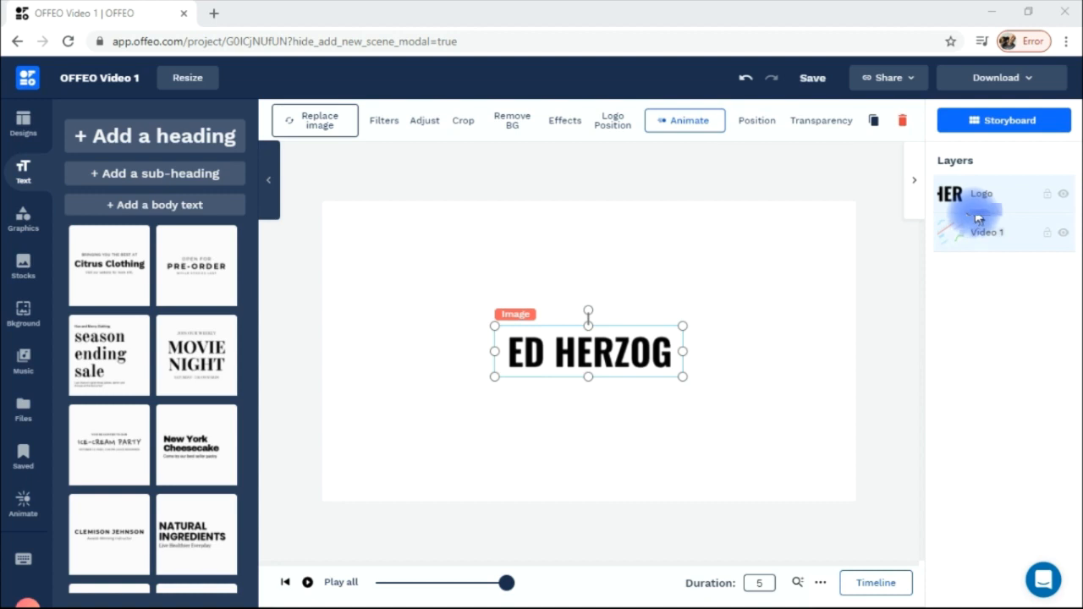
Step: Browse the stock videos offered as replacements for the background video, leaving the current clip in place
{"action": "left_click", "coordinate": [982, 240]}
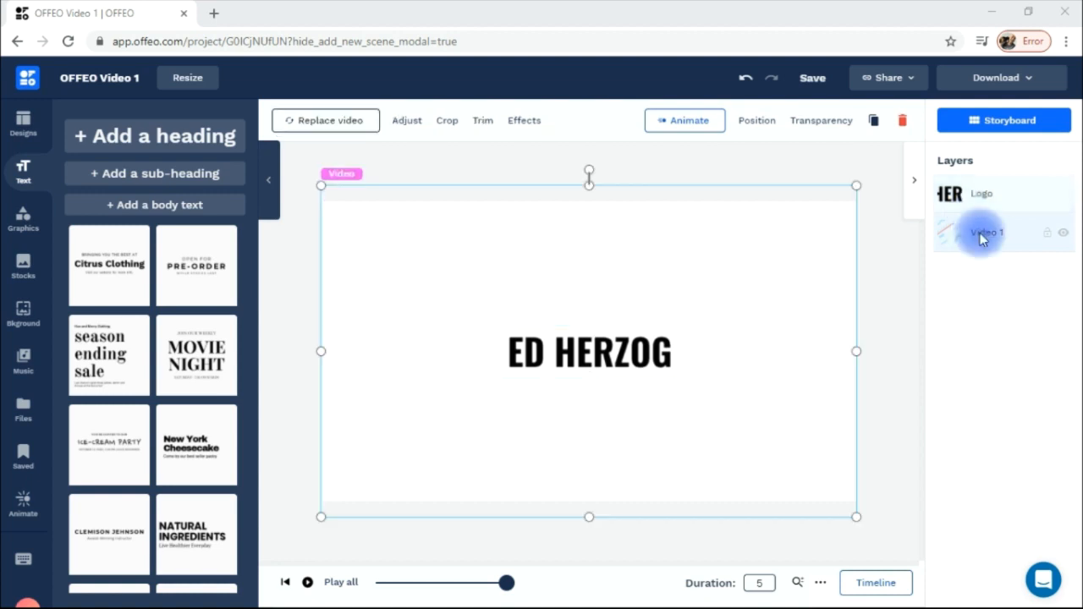
{"action": "left_click", "coordinate": [338, 125]}
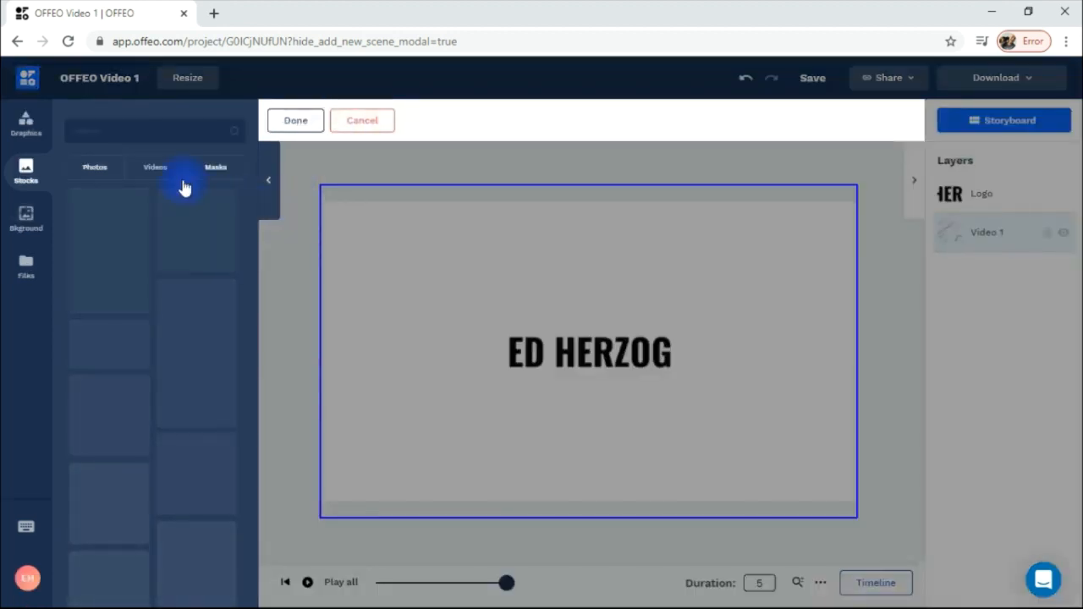
{"action": "left_click", "coordinate": [155, 169]}
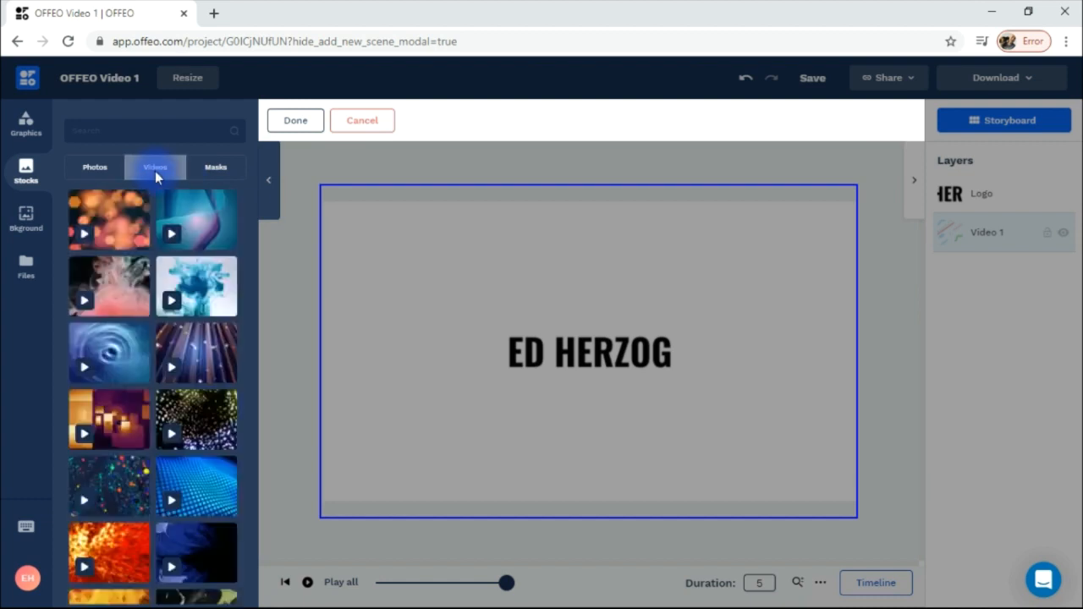
{"action": "left_click_drag", "start_coordinate": [247, 242], "coordinate": [245, 566]}
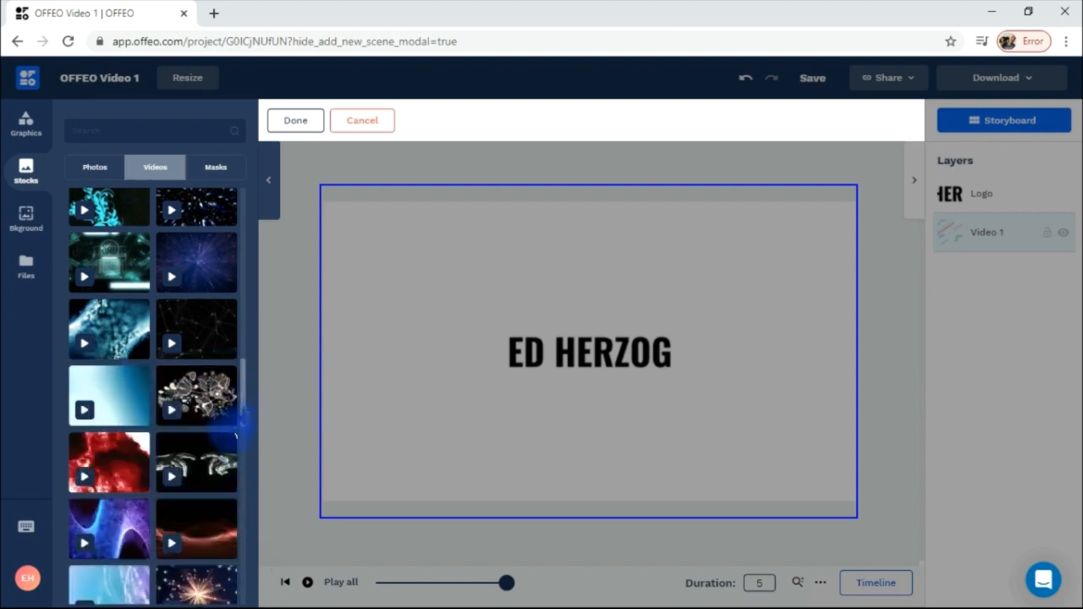
{"action": "left_click_drag", "start_coordinate": [243, 400], "coordinate": [240, 545]}
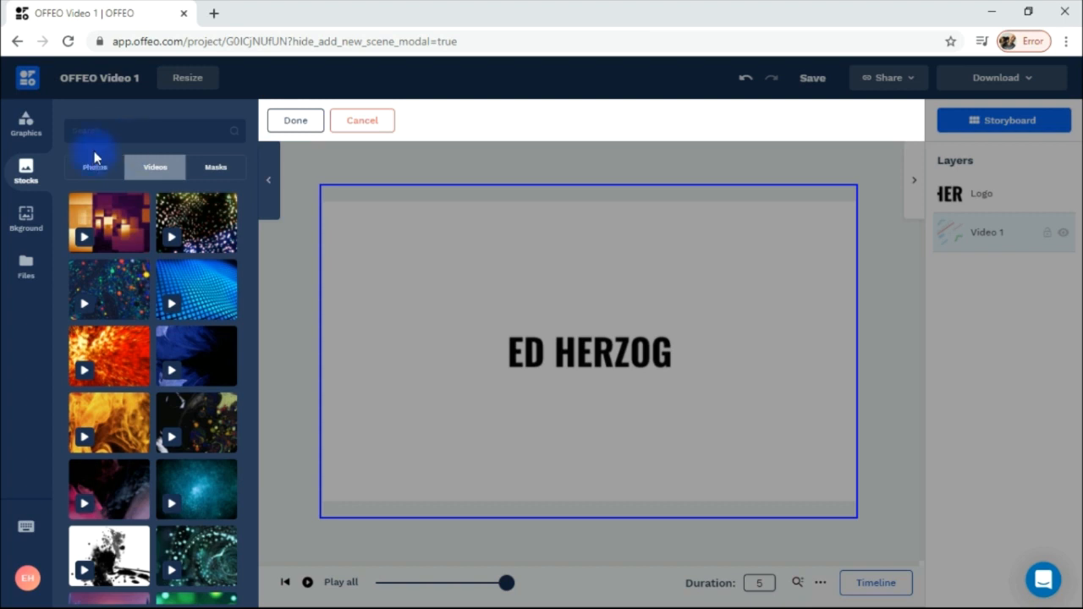
{"action": "left_click", "coordinate": [359, 123]}
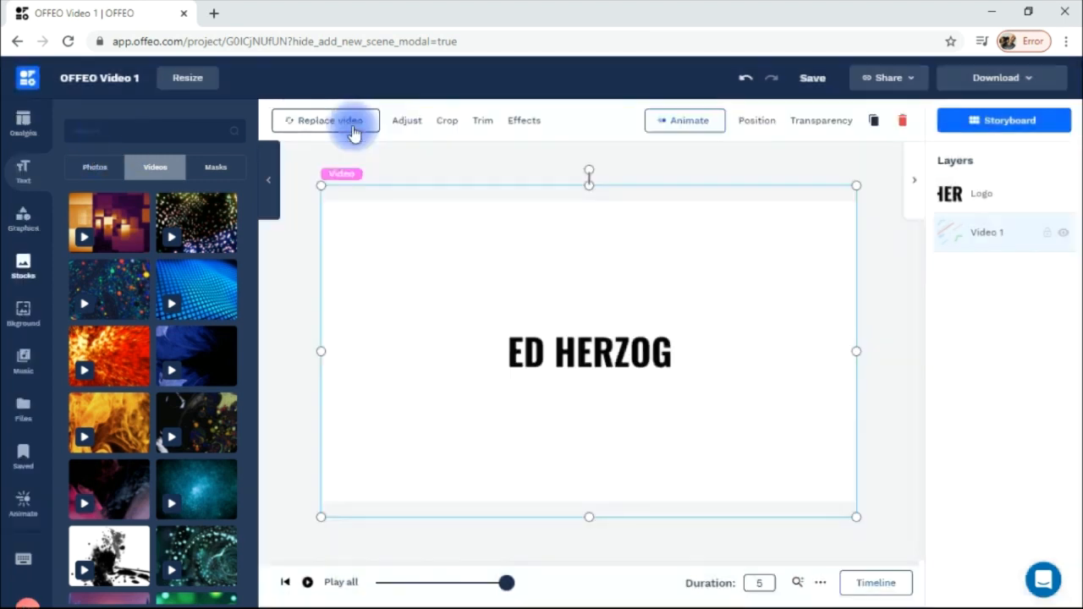
Step: Examine the color adjustments, trim editor and effects available for the background video
{"action": "left_click", "coordinate": [411, 124]}
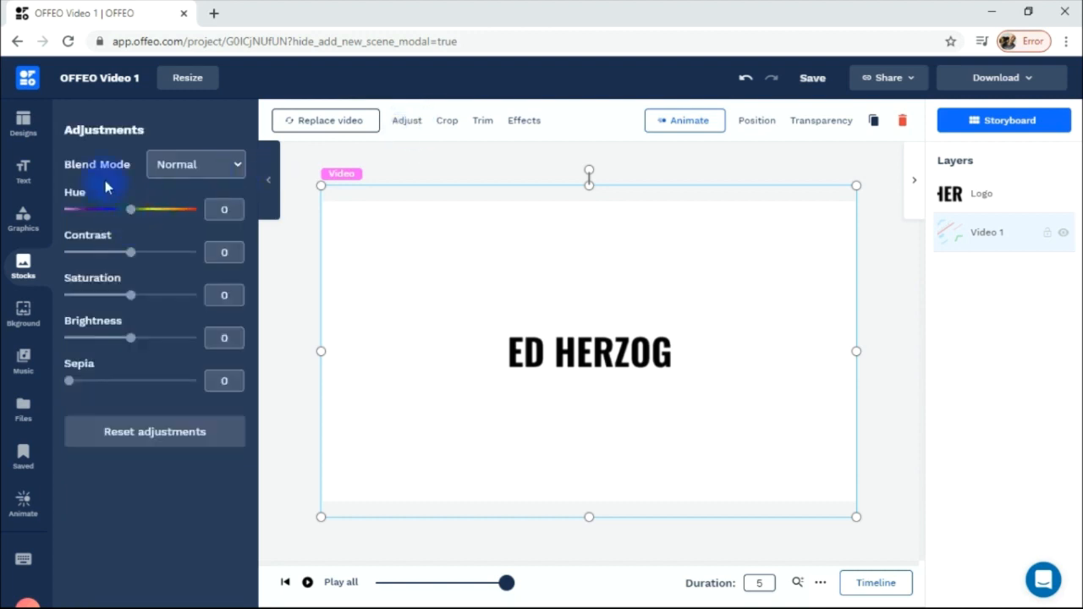
{"action": "left_click", "coordinate": [488, 125]}
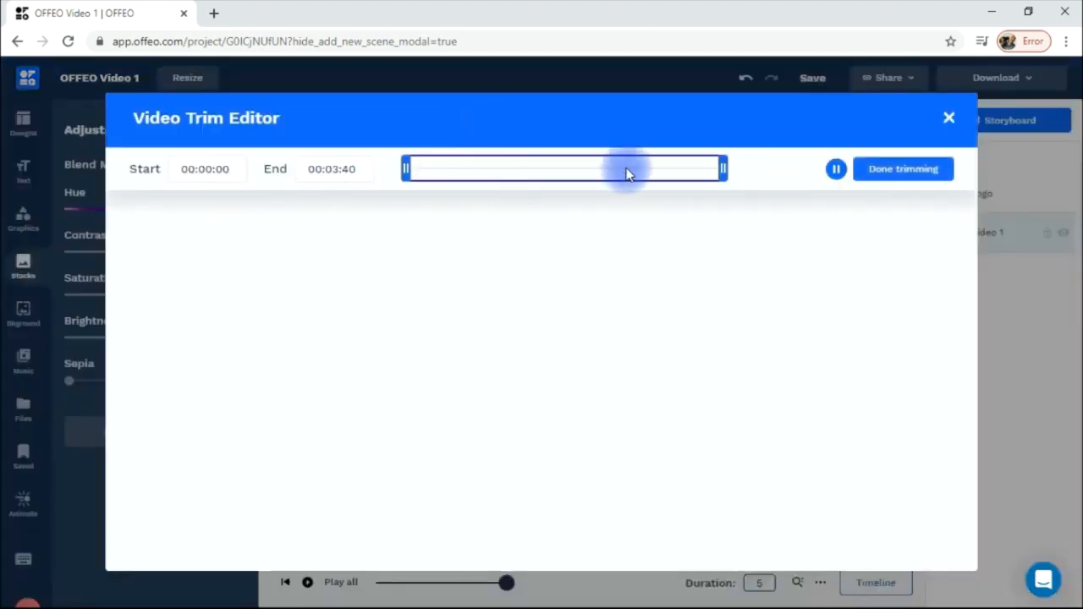
{"action": "left_click", "coordinate": [948, 121]}
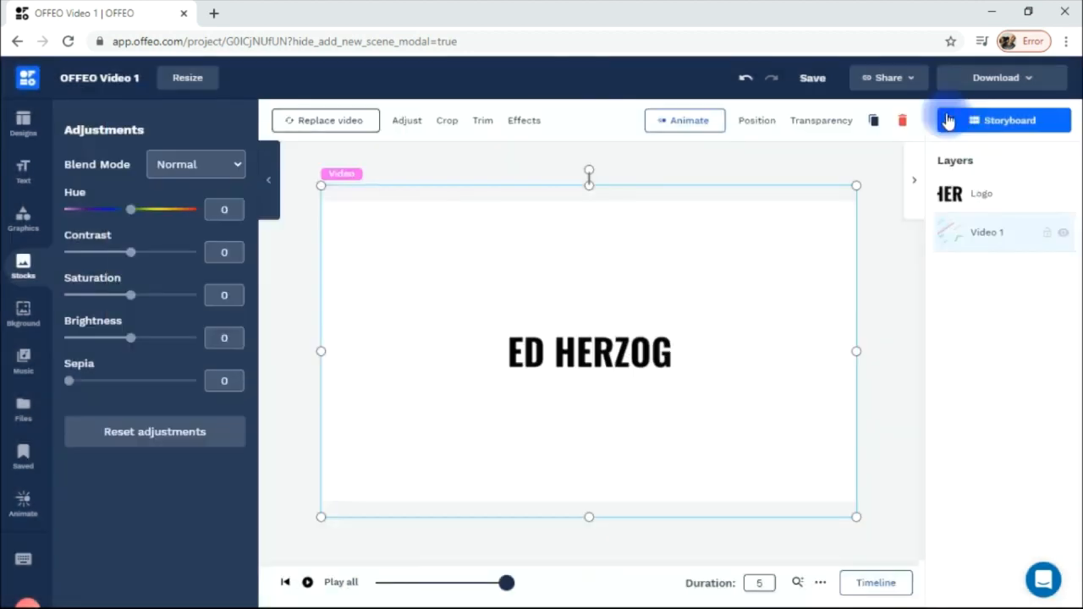
{"action": "left_click", "coordinate": [524, 121]}
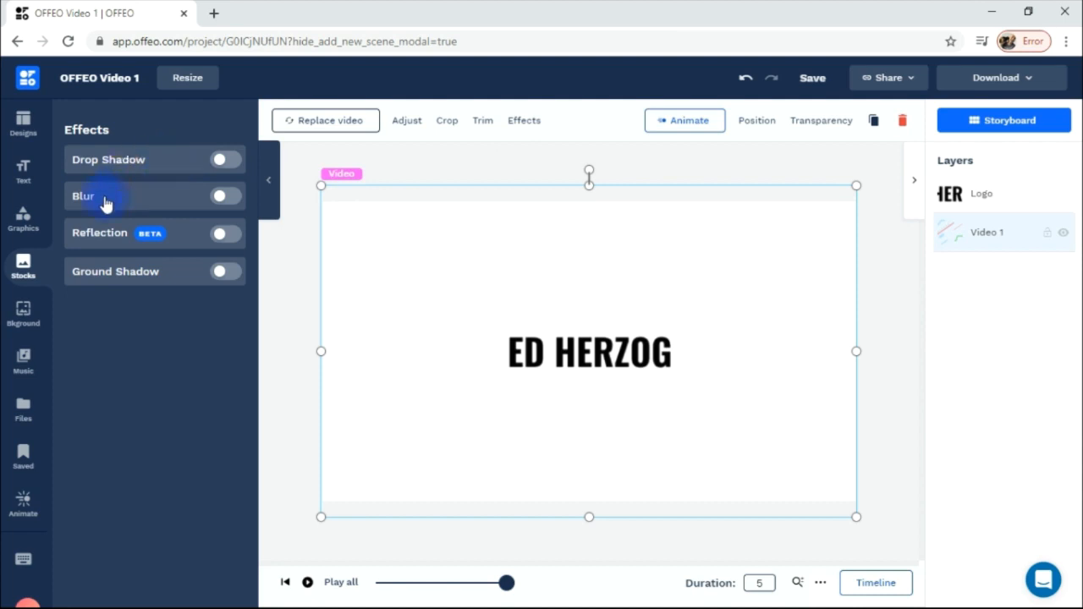
Step: Examine the animation choices available for the background video
{"action": "left_click", "coordinate": [667, 122]}
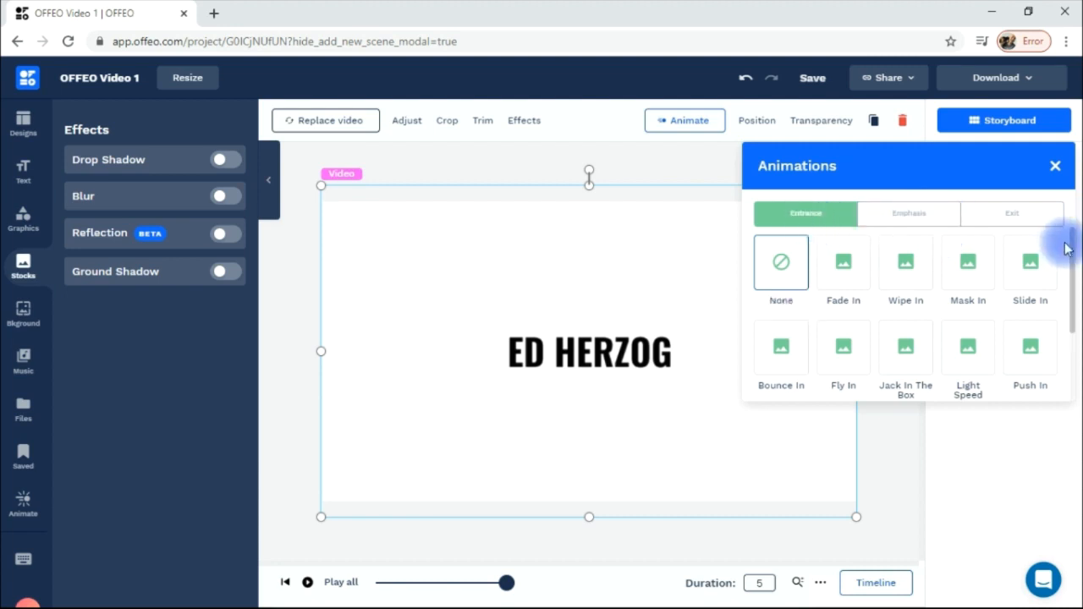
{"action": "left_click_drag", "start_coordinate": [1069, 250], "coordinate": [1010, 203]}
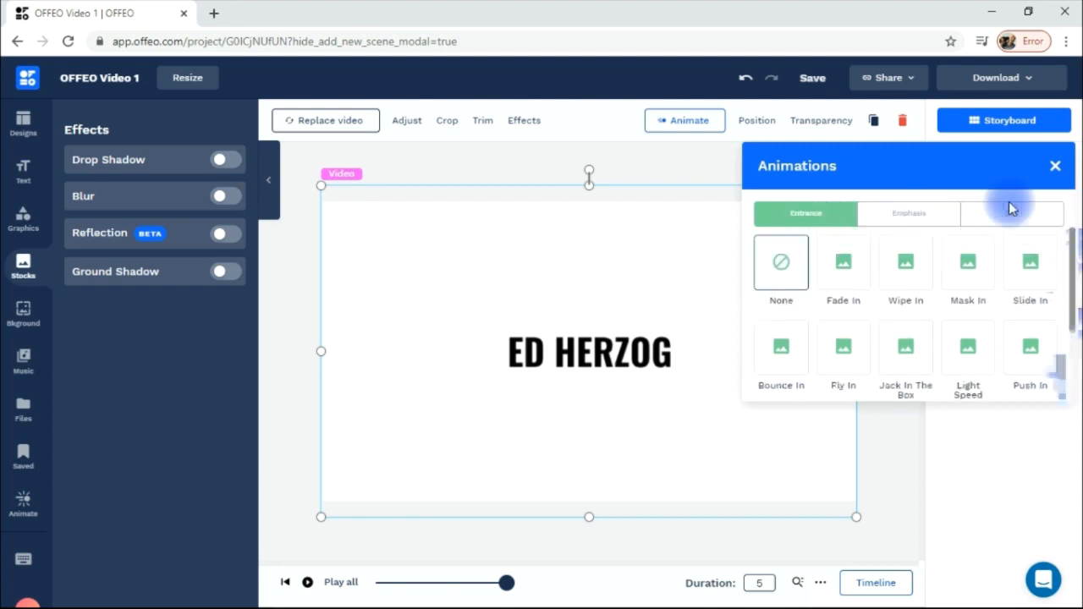
{"action": "left_click", "coordinate": [645, 162]}
{"action": "left_click", "coordinate": [658, 208]}
Step: Examine the background video's layer order, alignment, fit, rotate and flip options
{"action": "left_click", "coordinate": [754, 123]}
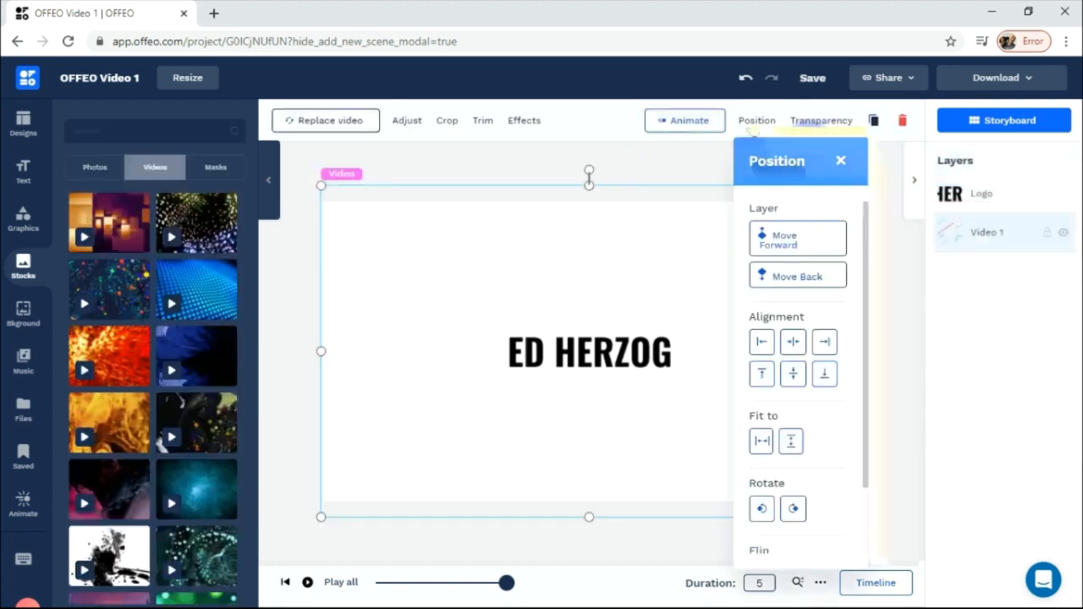
{"action": "left_click", "coordinate": [791, 243]}
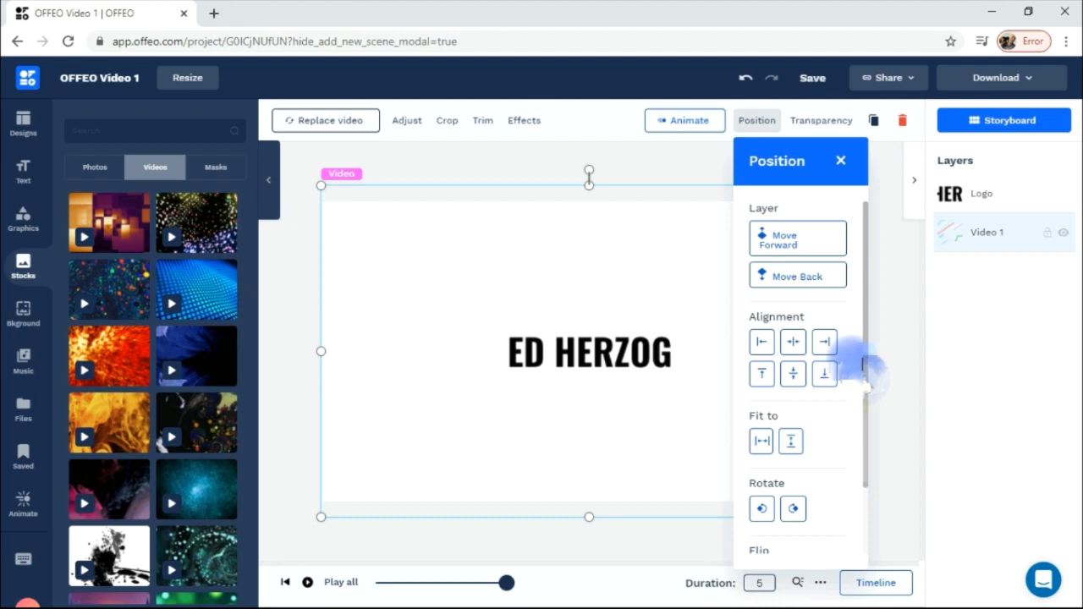
{"action": "mouse_move", "coordinate": [865, 385]}
{"action": "left_mouse_down"}
{"action": "mouse_move", "coordinate": [865, 491]}
{"action": "mouse_move", "coordinate": [885, 386]}
{"action": "left_mouse_up"}
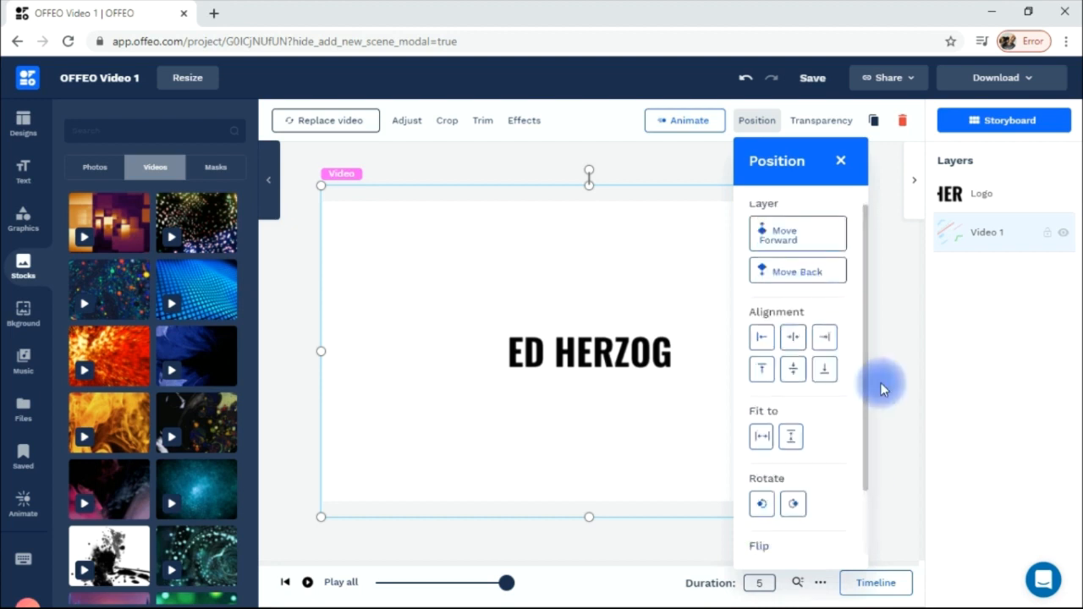
{"action": "left_click", "coordinate": [890, 366]}
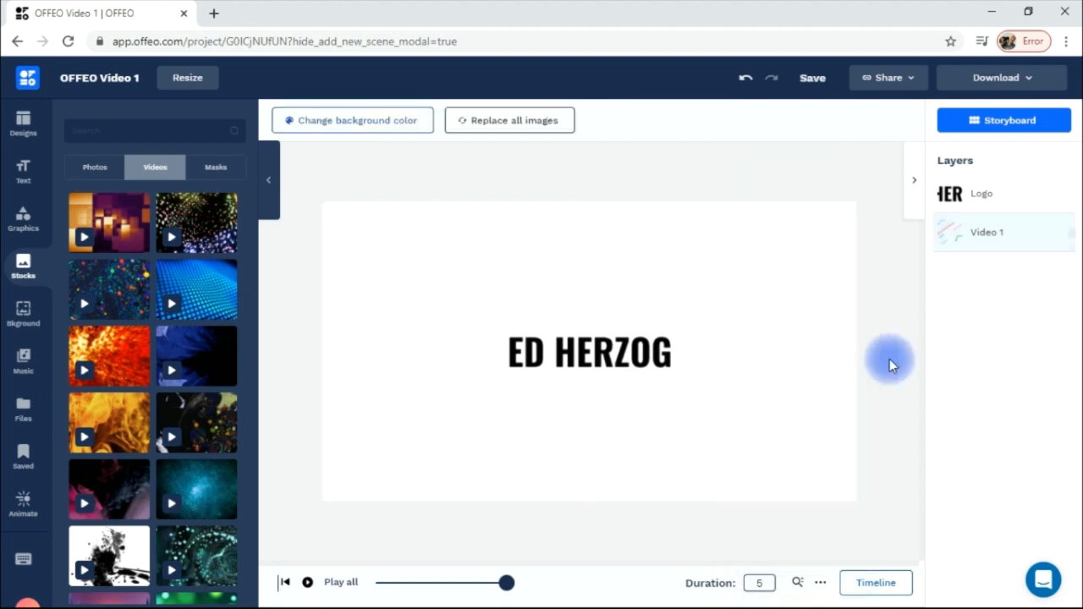
{"action": "left_click", "coordinate": [969, 233]}
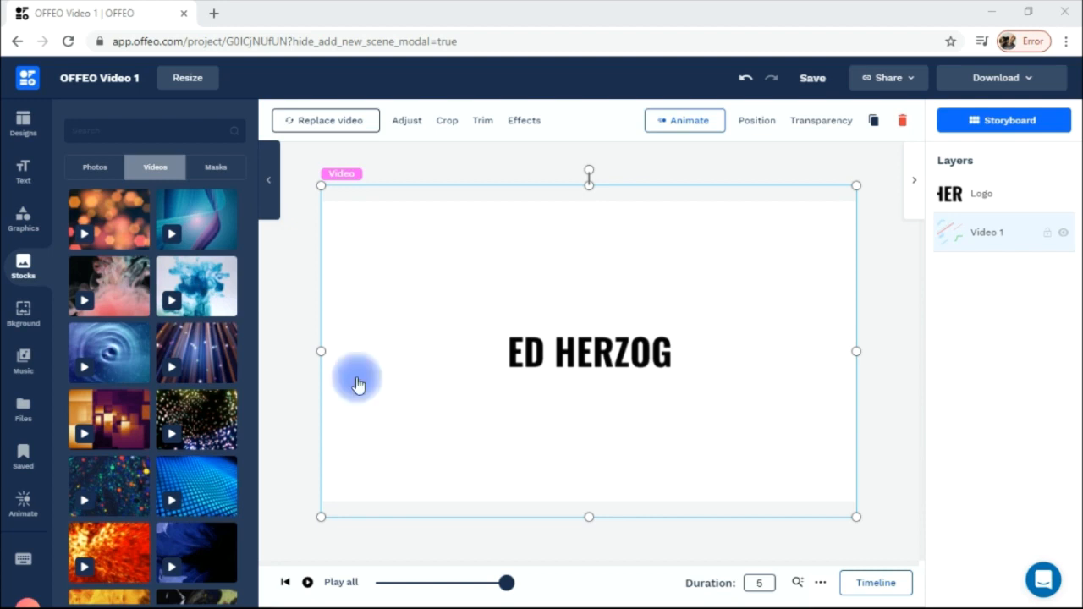
Step: Examine the selected music track's volume and try toggling its fade-in and fade-out settings
{"action": "left_click", "coordinate": [23, 359]}
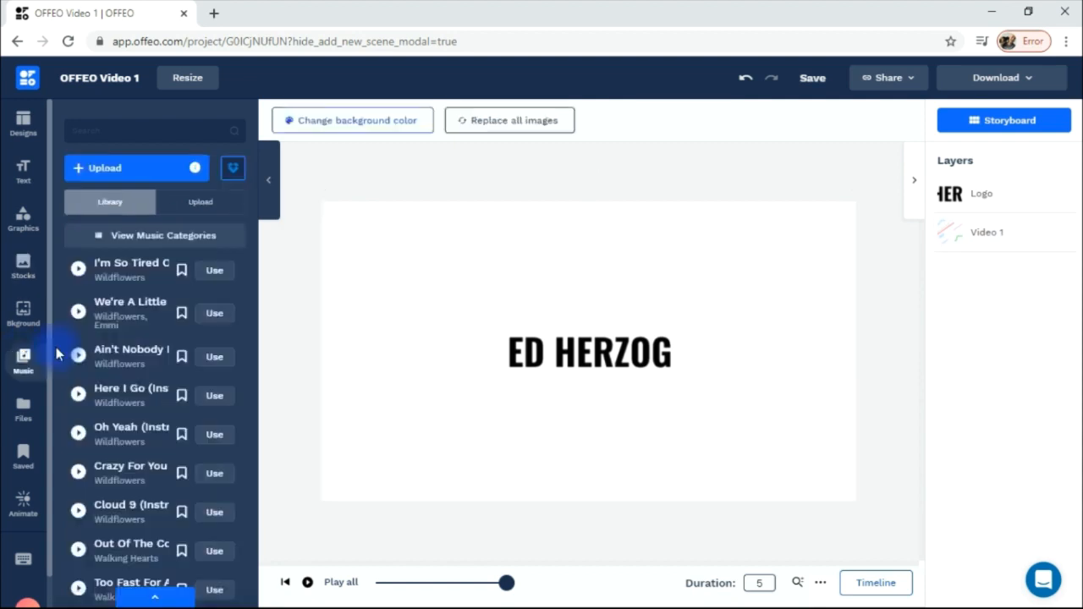
{"action": "left_click", "coordinate": [157, 599]}
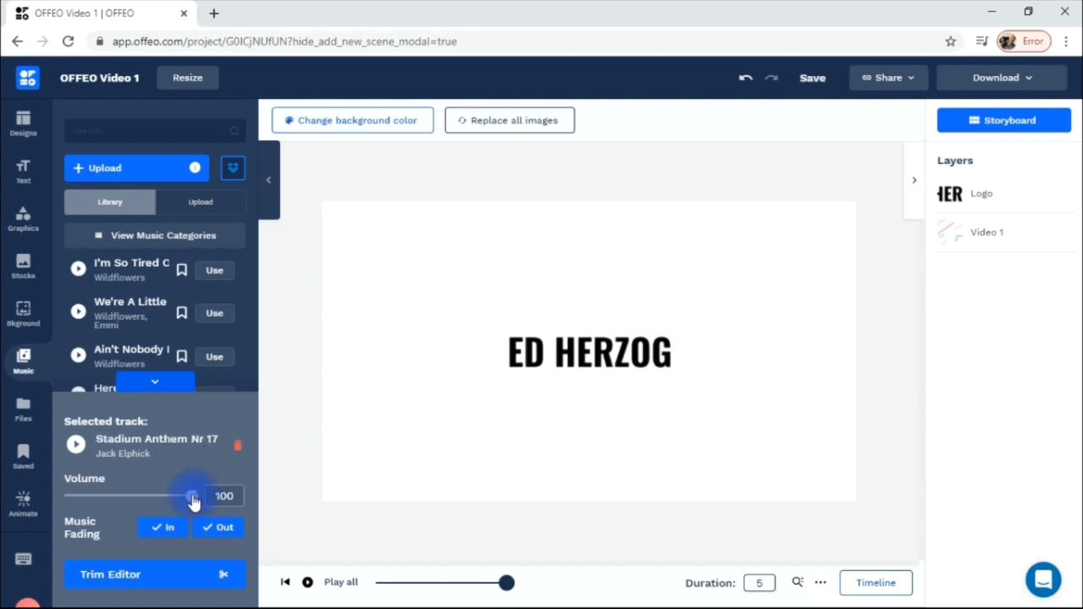
{"action": "left_click", "coordinate": [161, 529]}
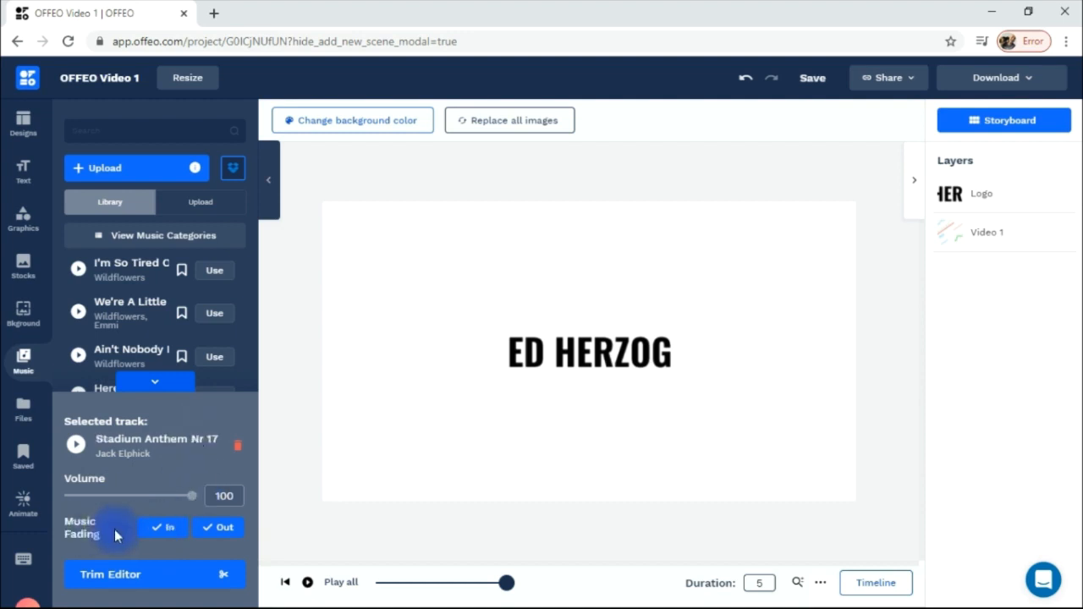
{"action": "left_click", "coordinate": [159, 528]}
{"action": "left_click", "coordinate": [210, 533]}
{"action": "left_click", "coordinate": [211, 533]}
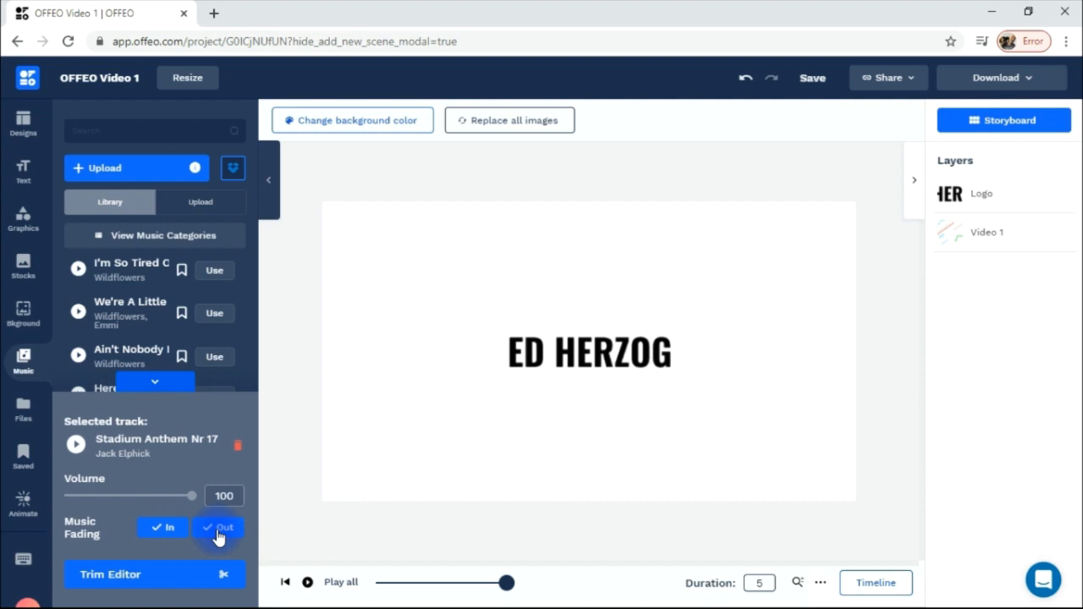
{"action": "left_click", "coordinate": [170, 530]}
{"action": "left_click", "coordinate": [169, 530]}
{"action": "left_click", "coordinate": [209, 532]}
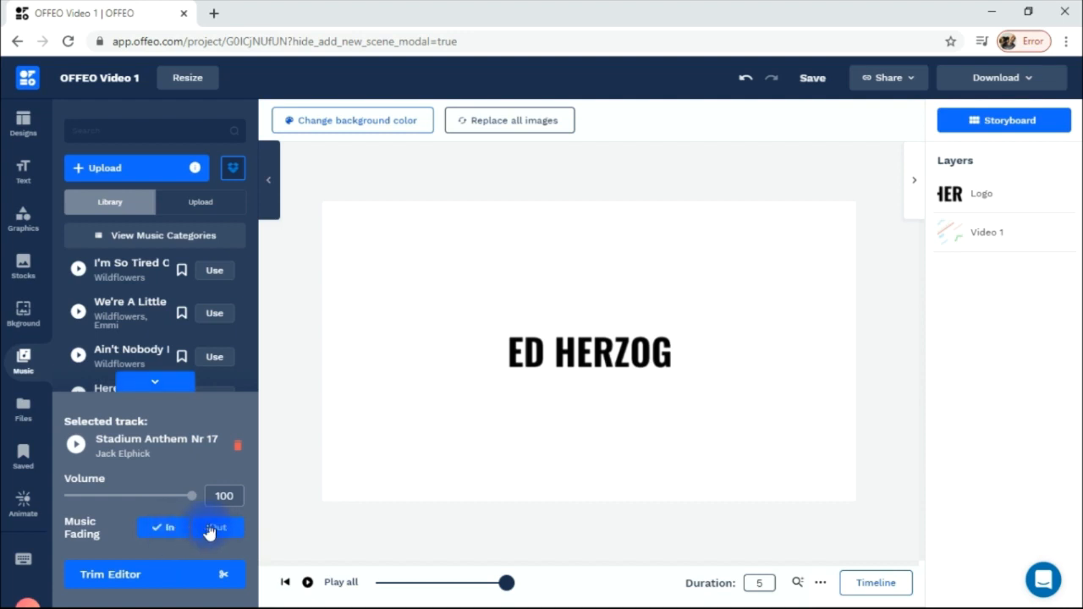
Step: Examine the start time, end time and waveform selection in the soundtrack's trim editor, and close it without trimming
{"action": "left_click", "coordinate": [117, 577]}
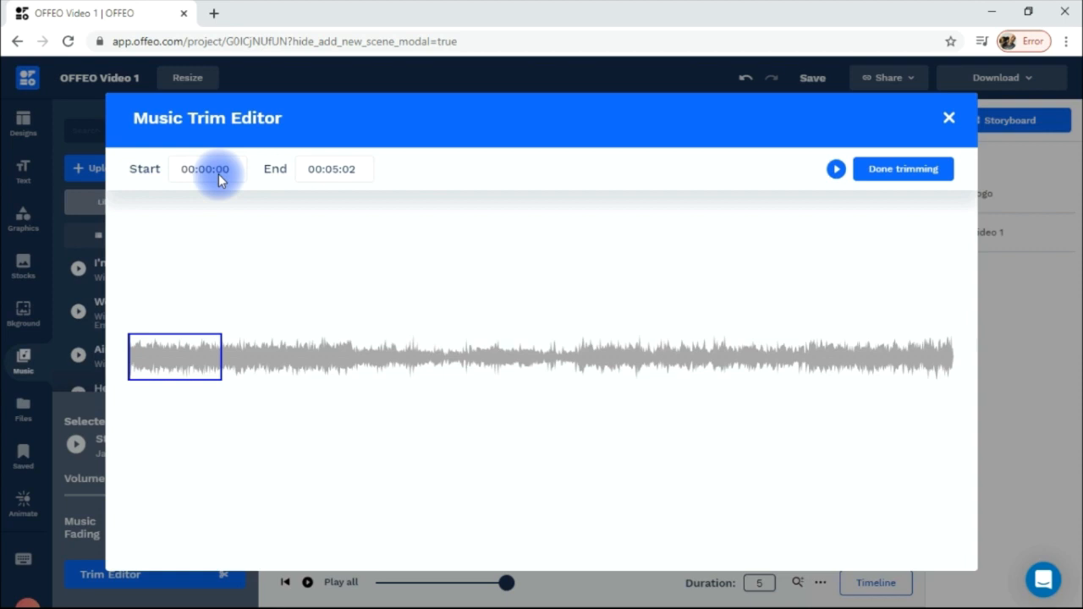
{"action": "key", "text": "Tab"}
{"action": "left_click", "coordinate": [324, 169]}
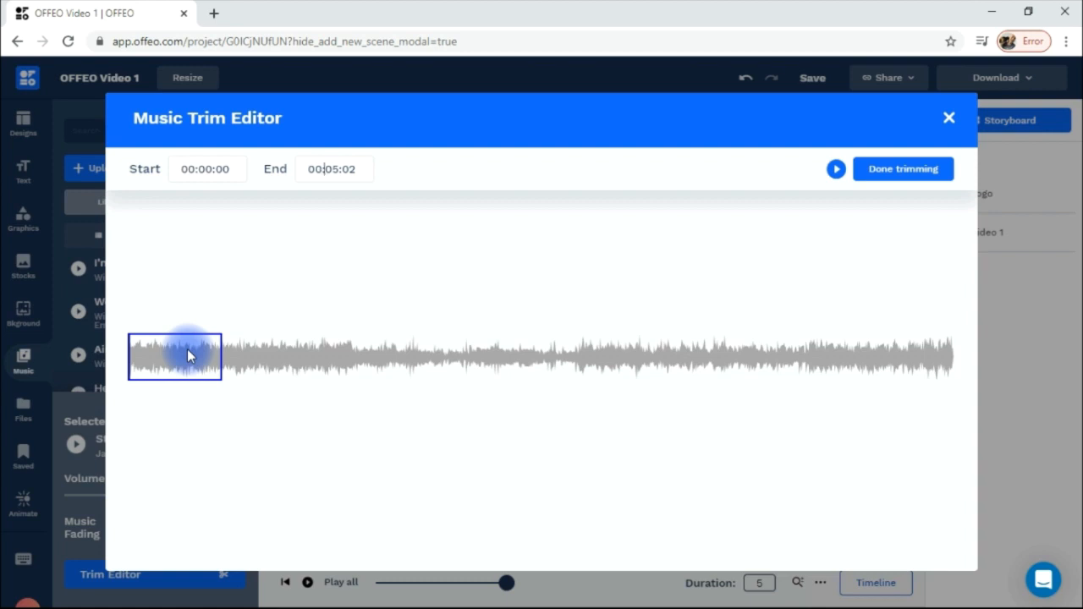
{"action": "left_click_drag", "start_coordinate": [188, 355], "coordinate": [175, 321]}
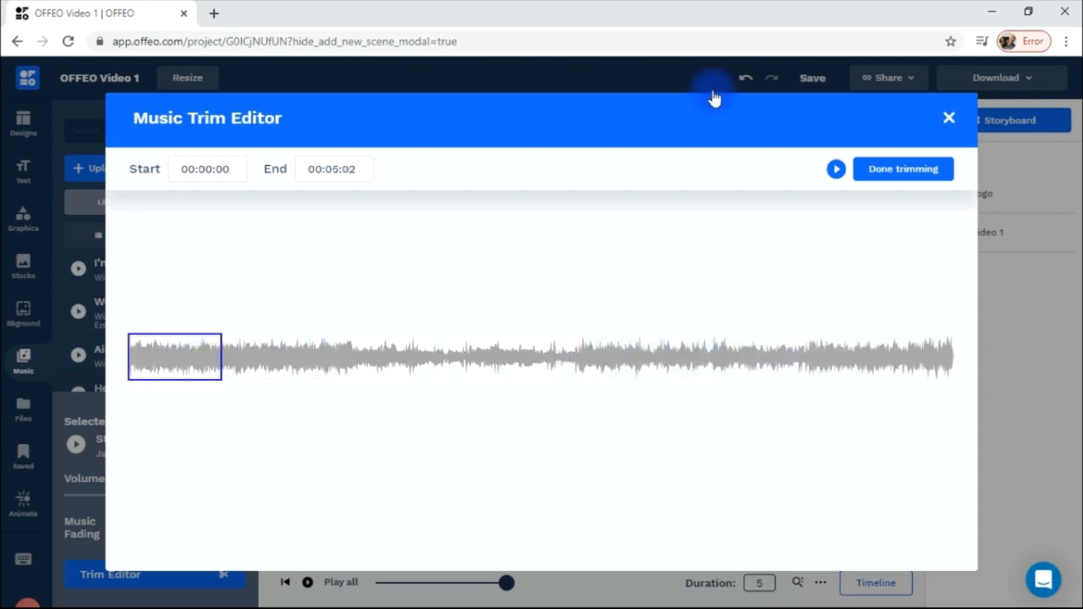
{"action": "left_click", "coordinate": [949, 121]}
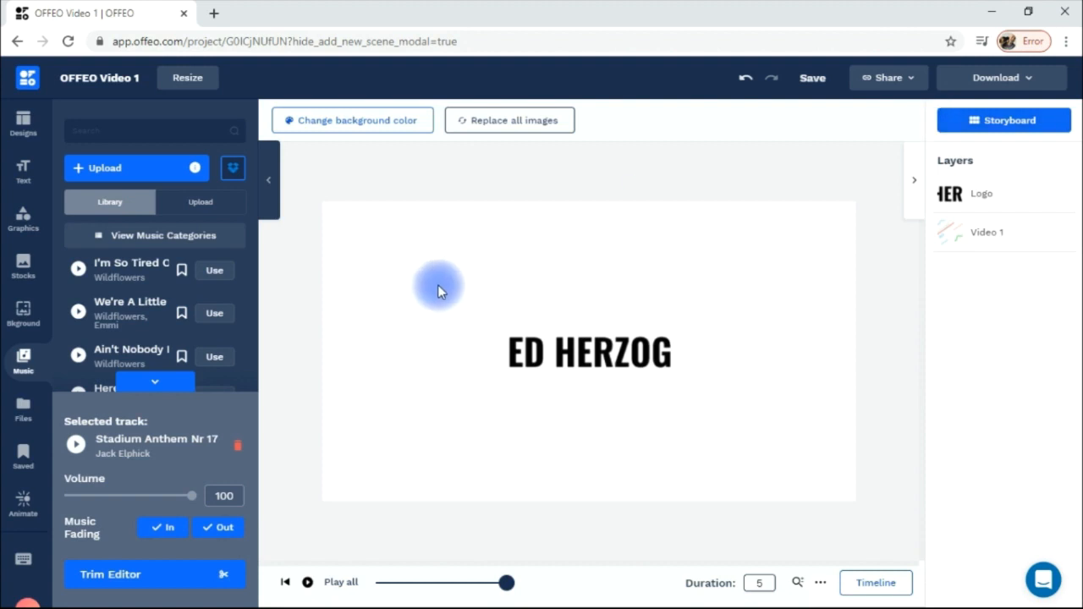
Step: Browse the music library and its categories of featured moods and genres
{"action": "left_click", "coordinate": [156, 385]}
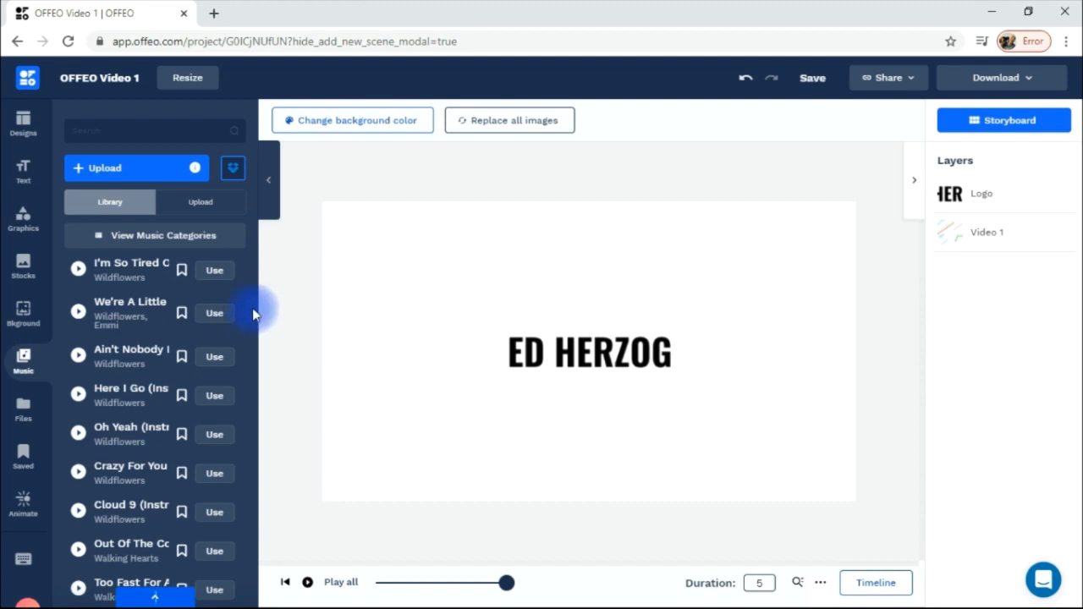
{"action": "left_click_drag", "start_coordinate": [245, 269], "coordinate": [250, 296]}
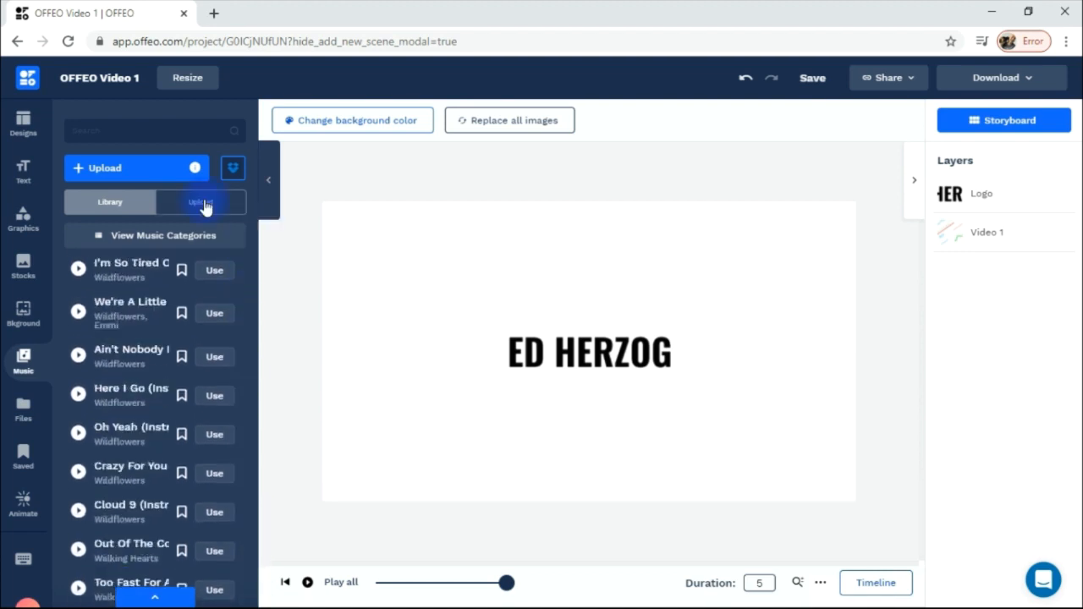
{"action": "left_click", "coordinate": [140, 238]}
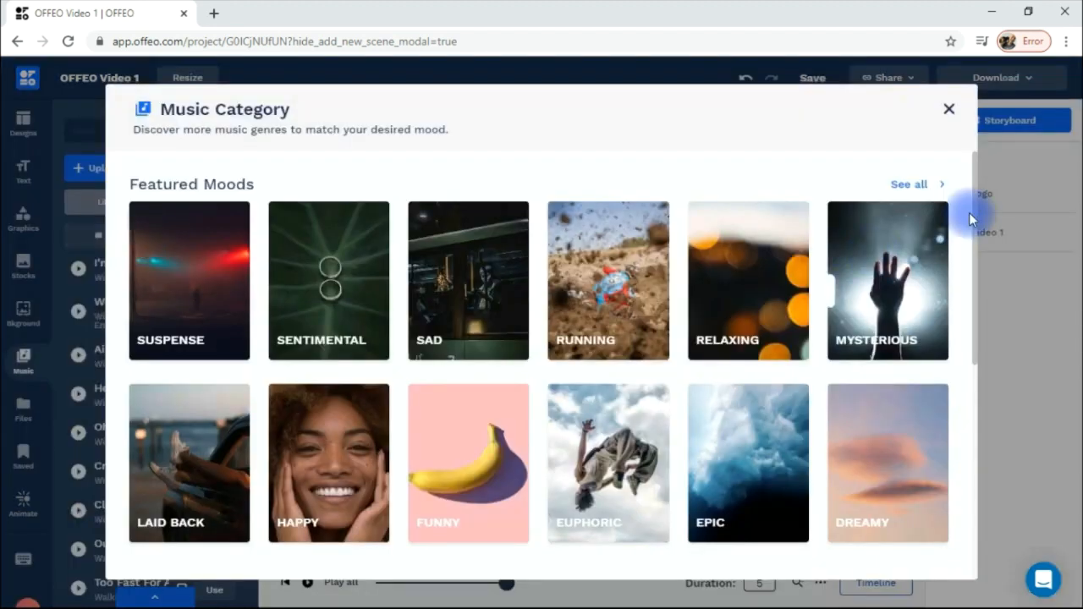
{"action": "scroll", "coordinate": [975, 217], "scroll_direction": "down", "scroll_amount": 2}
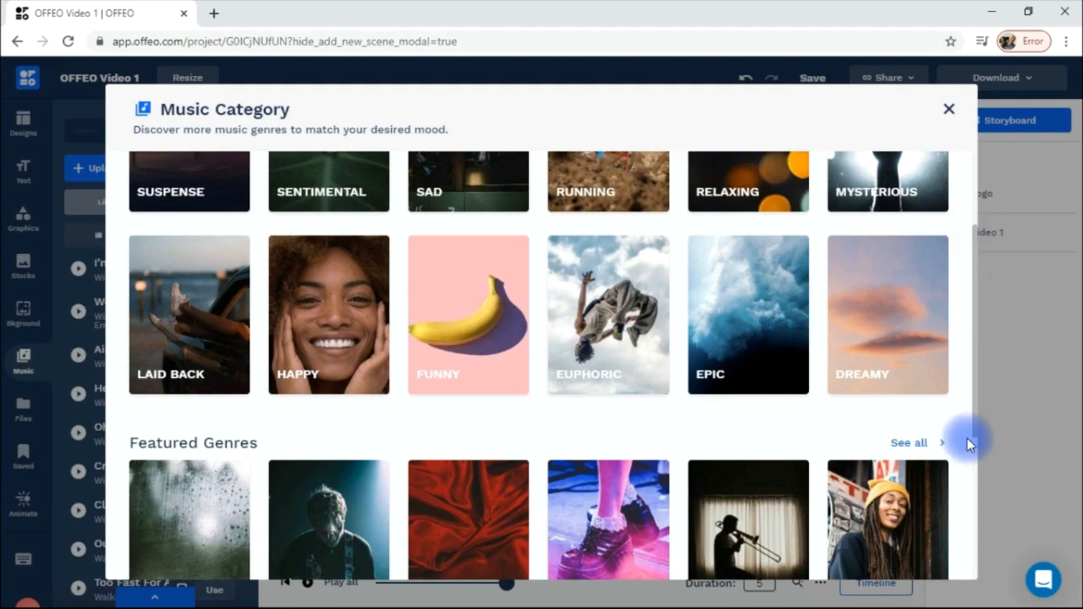
{"action": "scroll", "coordinate": [967, 438], "scroll_direction": "down", "scroll_amount": 3}
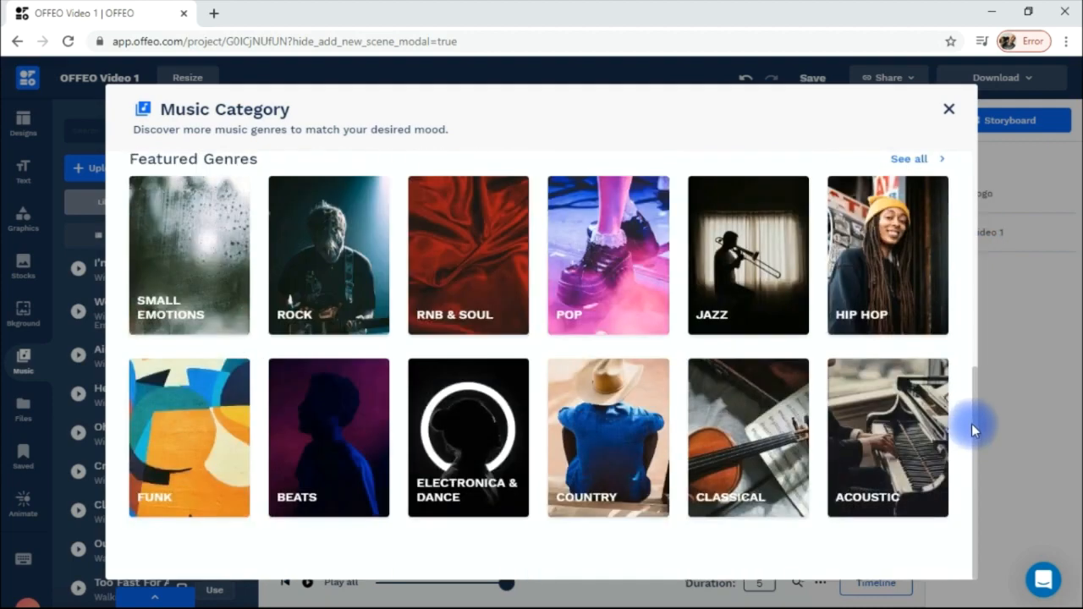
{"action": "scroll", "coordinate": [975, 423], "scroll_direction": "up", "scroll_amount": 3}
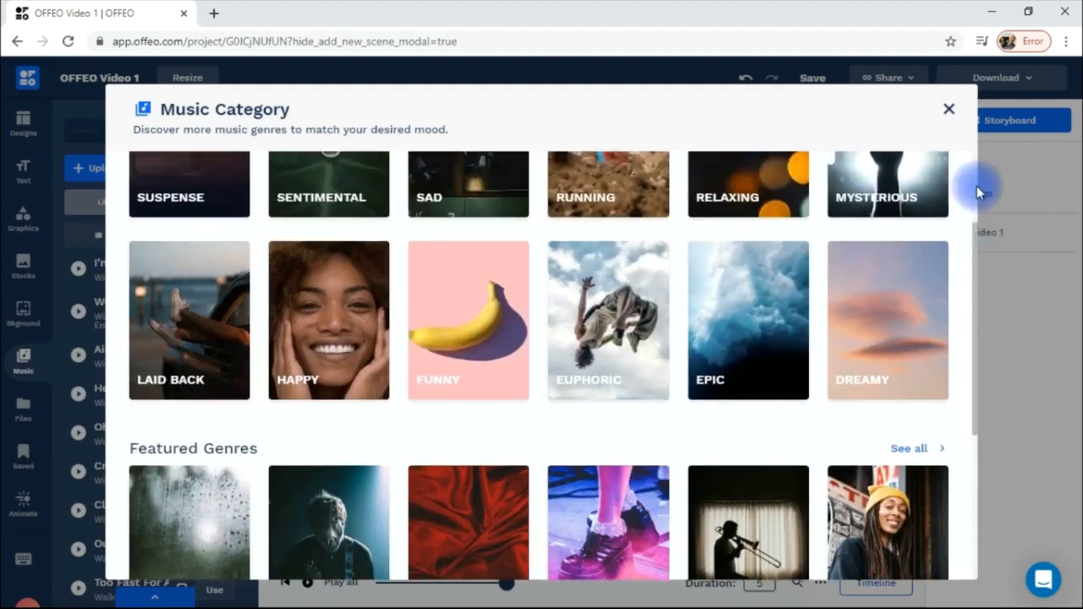
{"action": "scroll", "coordinate": [976, 190], "scroll_direction": "up", "scroll_amount": 2}
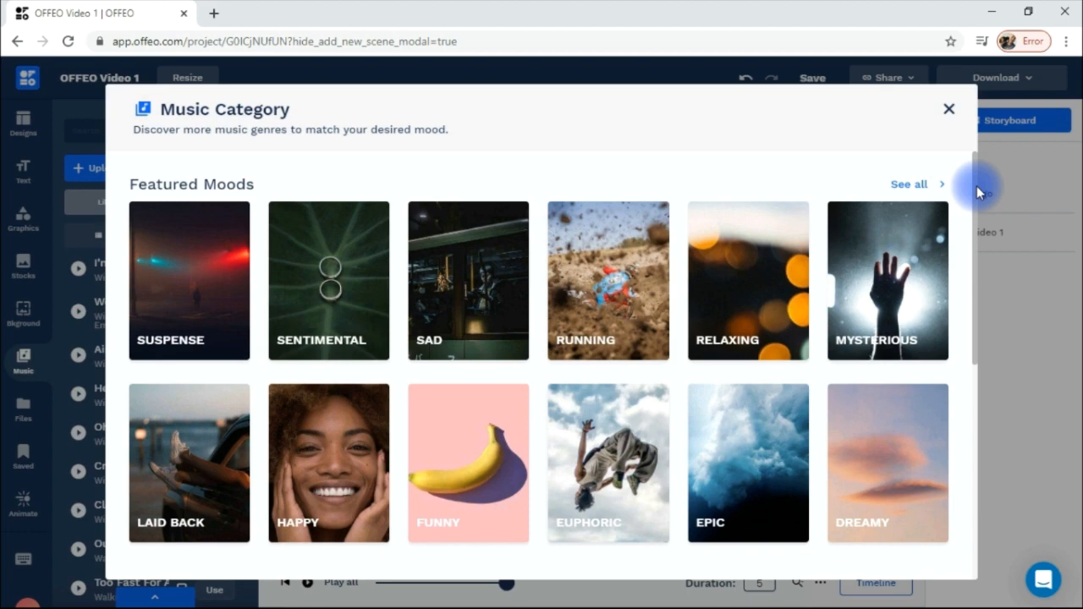
{"action": "left_click", "coordinate": [977, 186]}
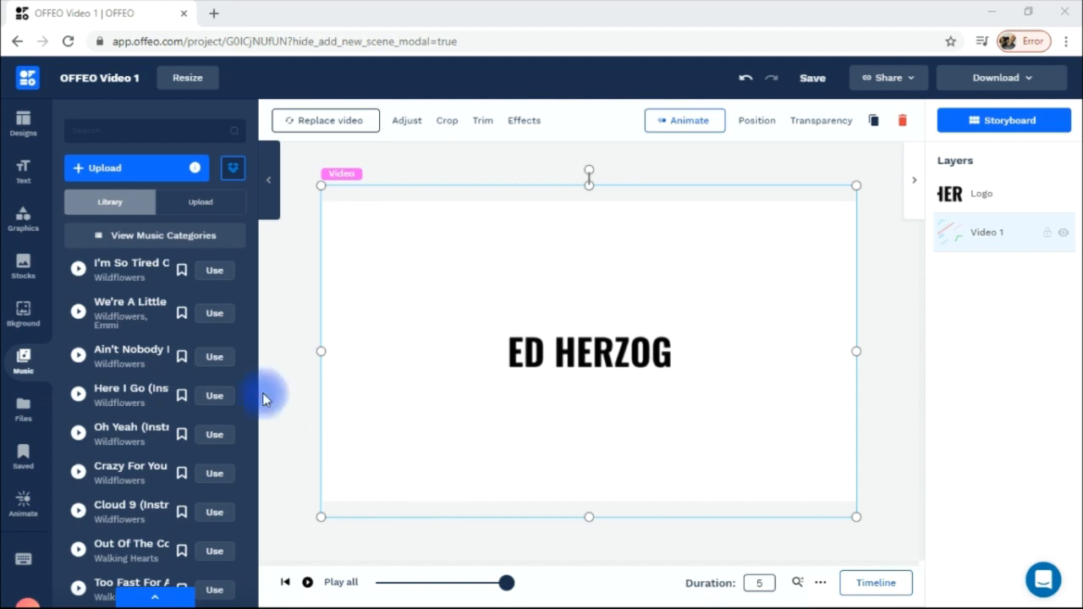
Step: Browse the ready-made text designs and the graphics library's graphics, overlays and effects
{"action": "left_click", "coordinate": [24, 172]}
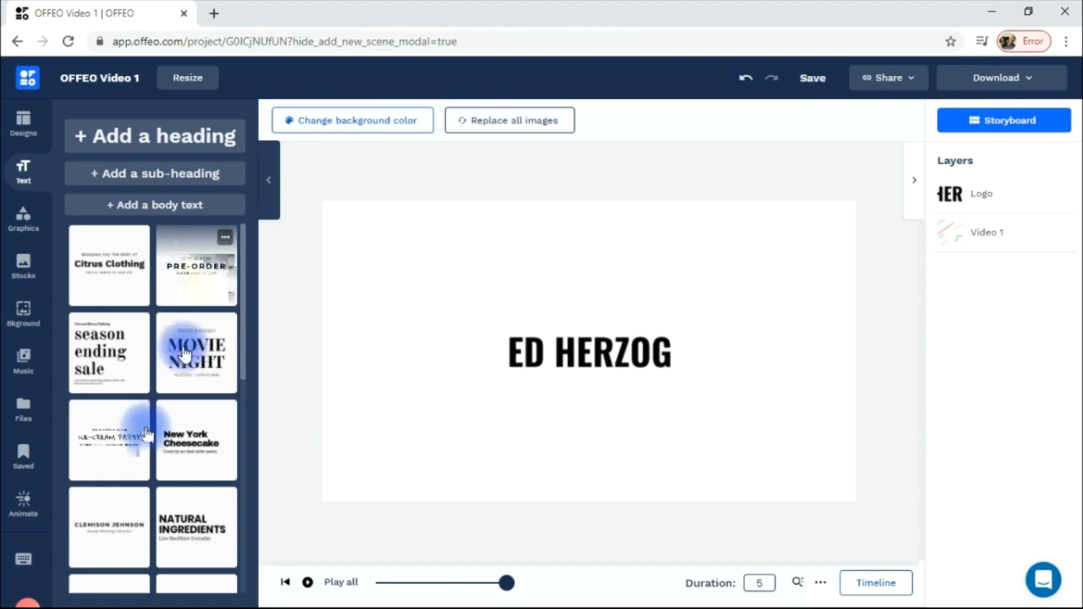
{"action": "left_click", "coordinate": [22, 220]}
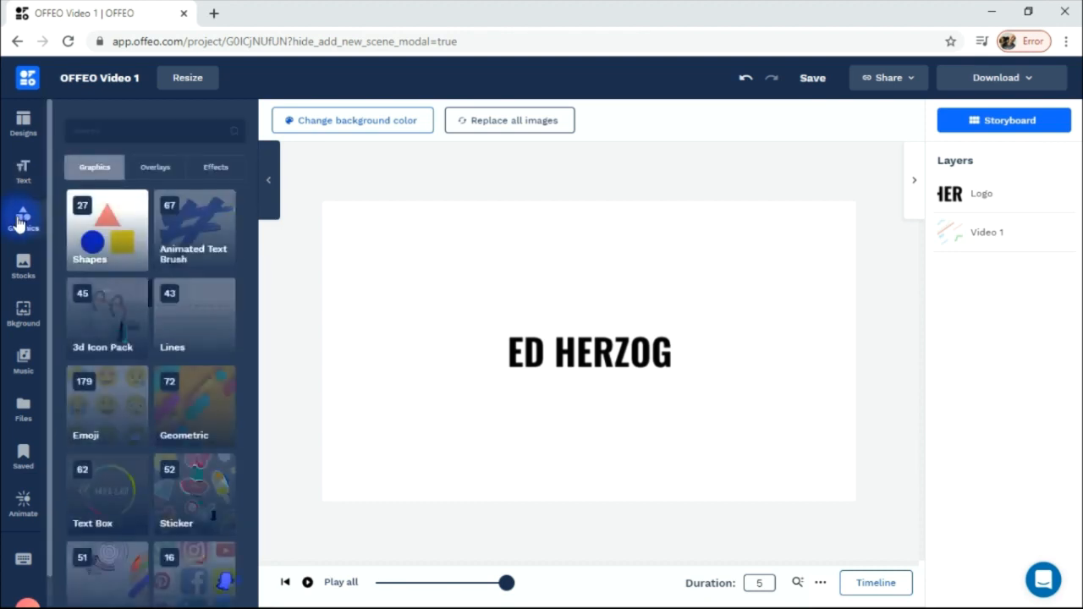
{"action": "mouse_move", "coordinate": [241, 229]}
{"action": "left_mouse_down"}
{"action": "mouse_move", "coordinate": [249, 537]}
{"action": "mouse_move", "coordinate": [254, 210]}
{"action": "left_mouse_up"}
{"action": "right_click", "coordinate": [156, 165]}
{"action": "left_click", "coordinate": [155, 167]}
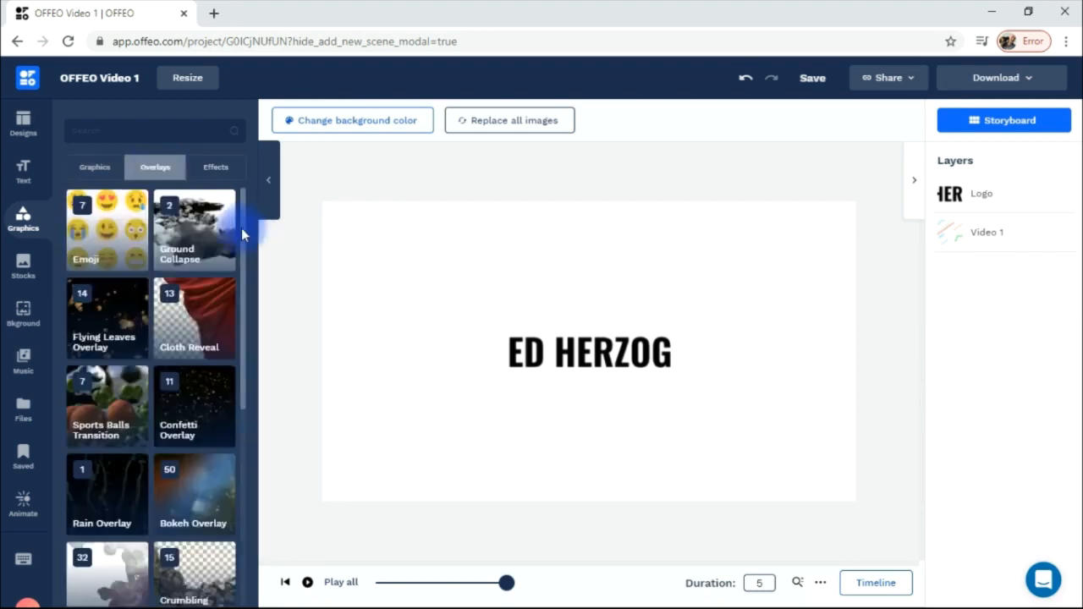
{"action": "left_click_drag", "start_coordinate": [241, 235], "coordinate": [274, 133]}
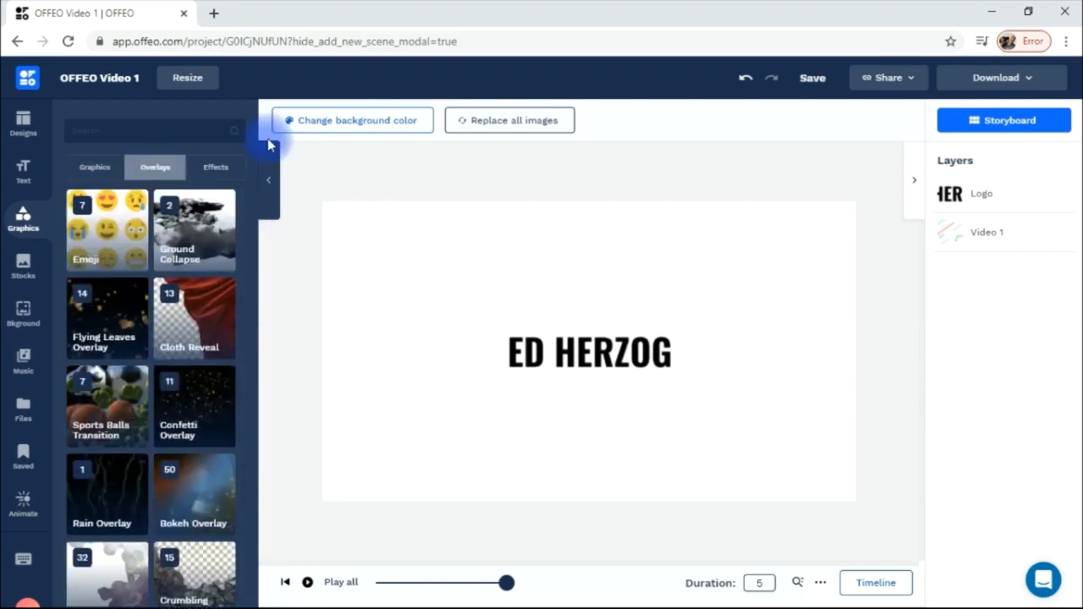
{"action": "left_click", "coordinate": [216, 171]}
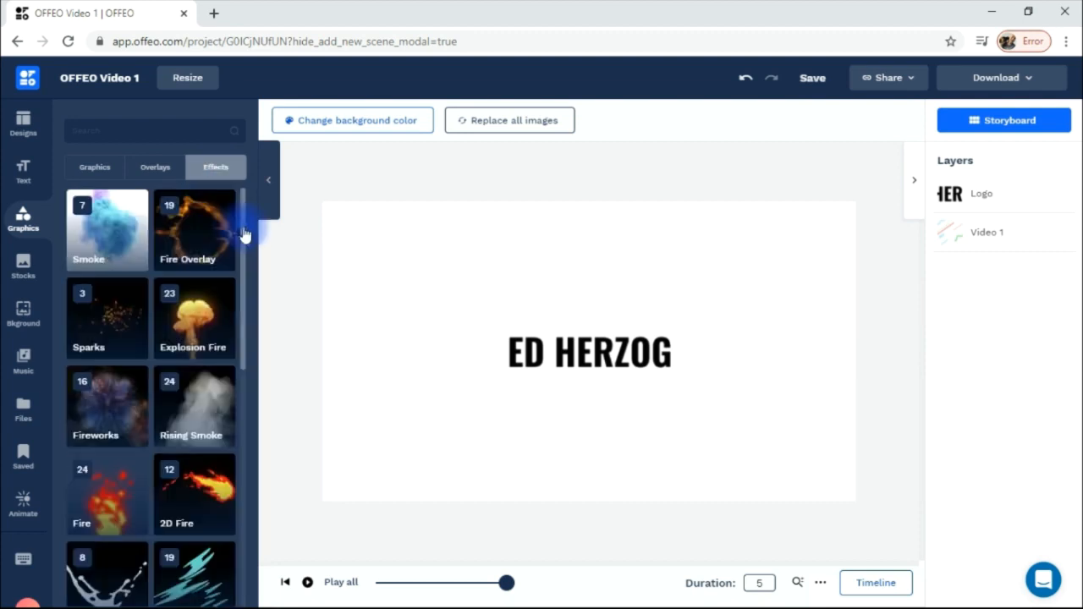
{"action": "left_click_drag", "start_coordinate": [243, 235], "coordinate": [279, 223]}
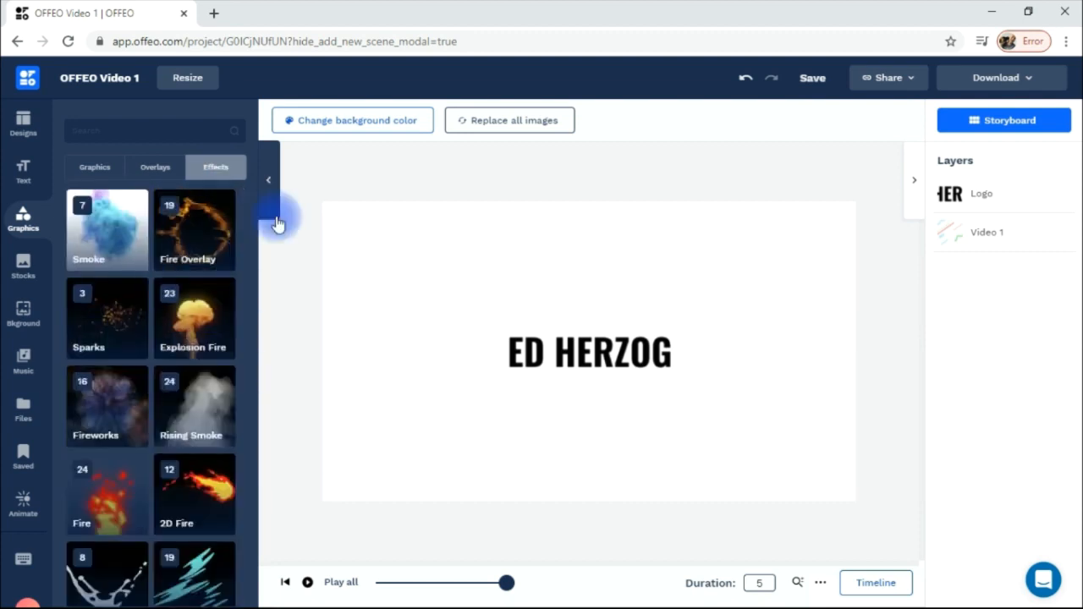
Step: Browse the stock library's photos and masks
{"action": "left_click", "coordinate": [20, 280]}
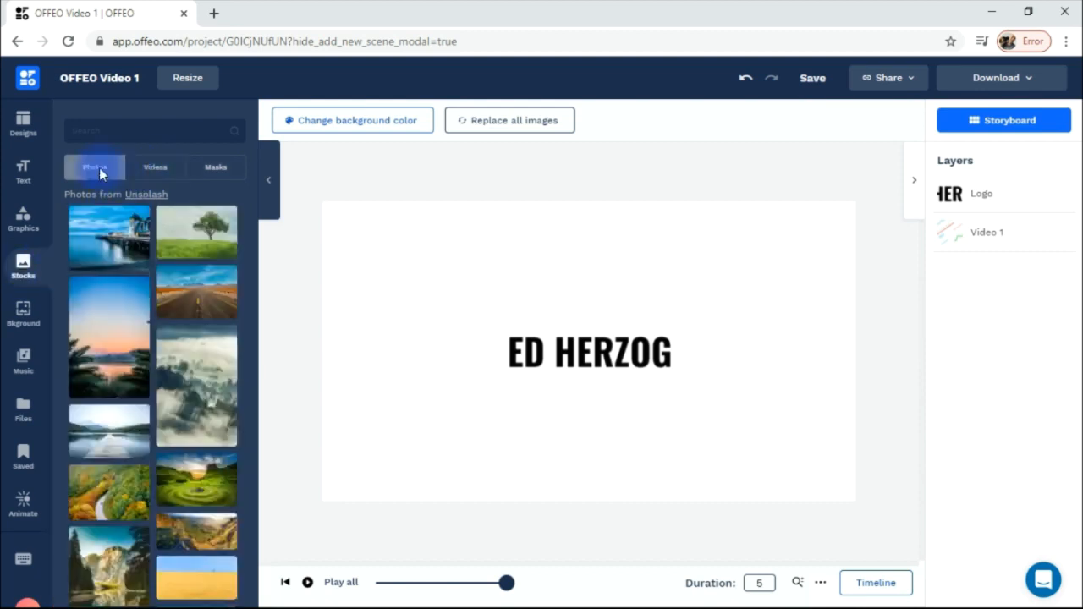
{"action": "left_click", "coordinate": [205, 168]}
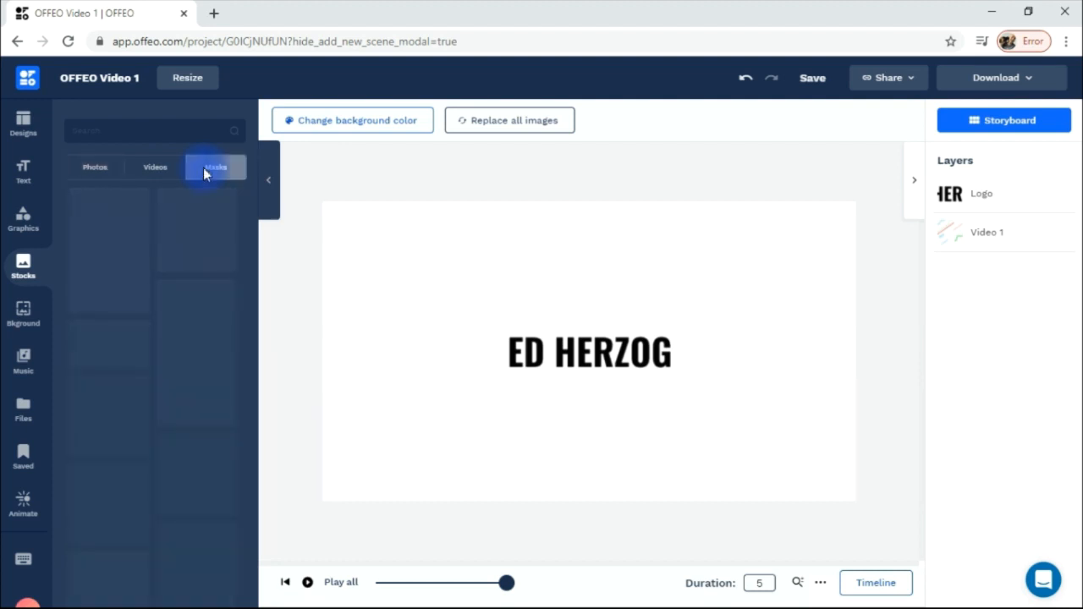
{"action": "left_click", "coordinate": [99, 316]}
Step: Browse the background library's images, videos and patterns, and examine the scene's background color option
{"action": "left_click", "coordinate": [18, 326]}
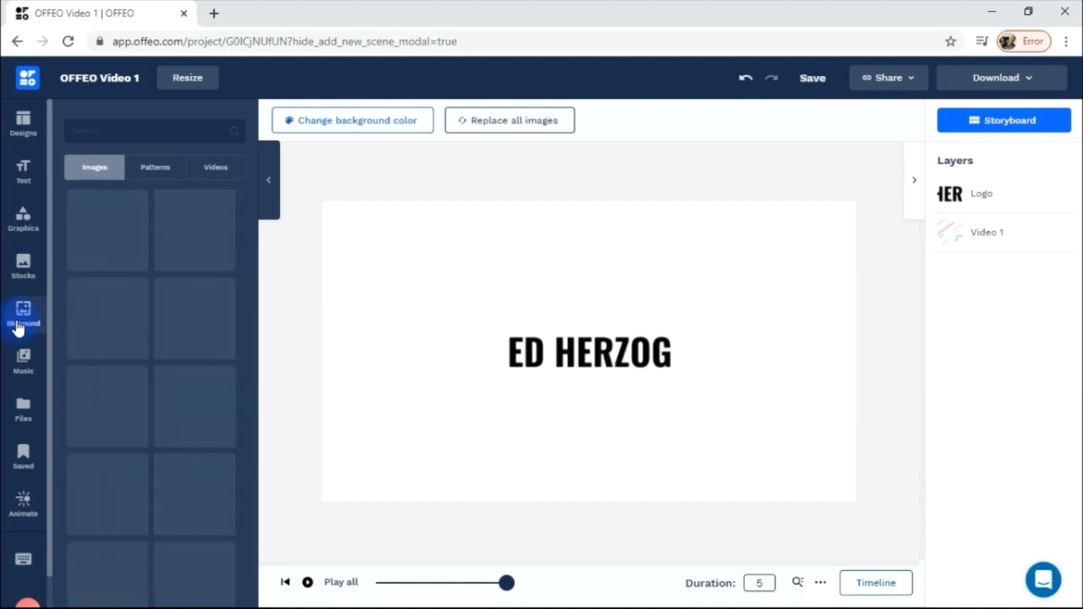
{"action": "left_click", "coordinate": [227, 173]}
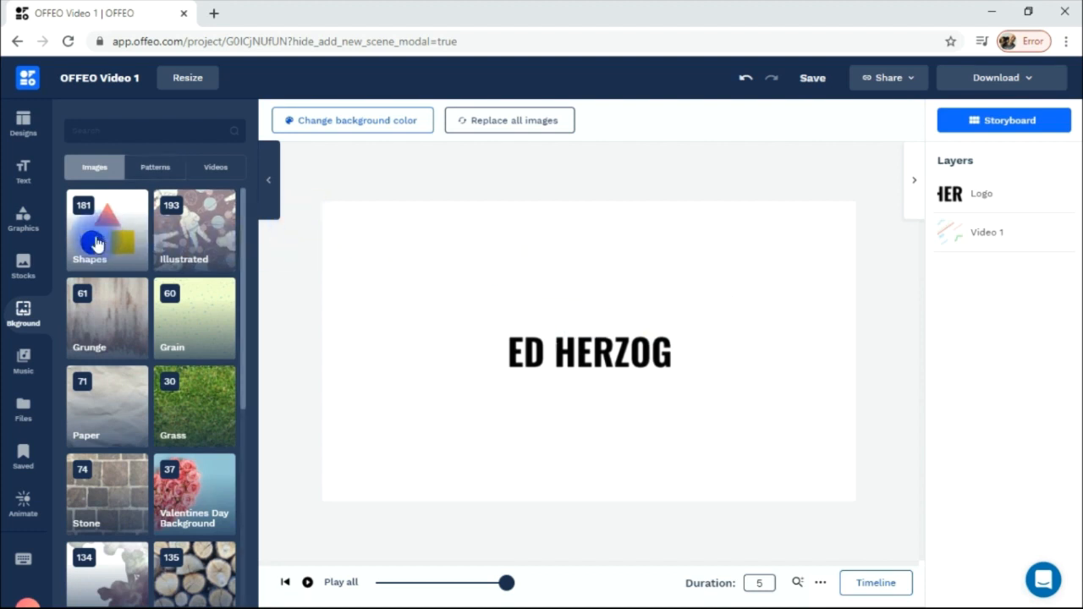
{"action": "left_click", "coordinate": [148, 174]}
{"action": "left_click", "coordinate": [427, 258]}
{"action": "left_click", "coordinate": [200, 220]}
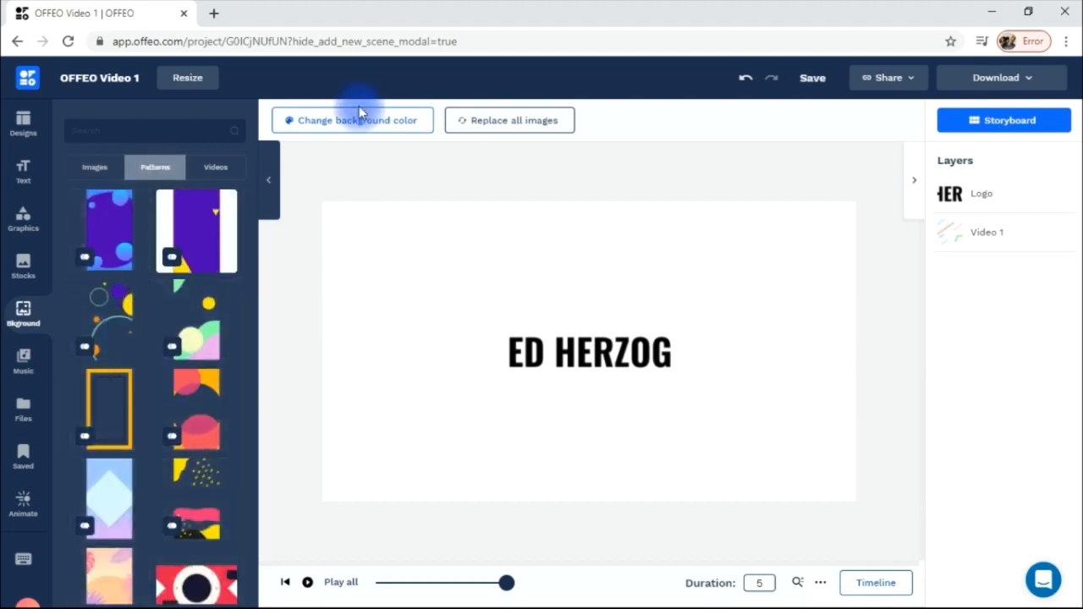
{"action": "left_click", "coordinate": [345, 126]}
{"action": "left_click", "coordinate": [546, 325]}
{"action": "left_click", "coordinate": [385, 388]}
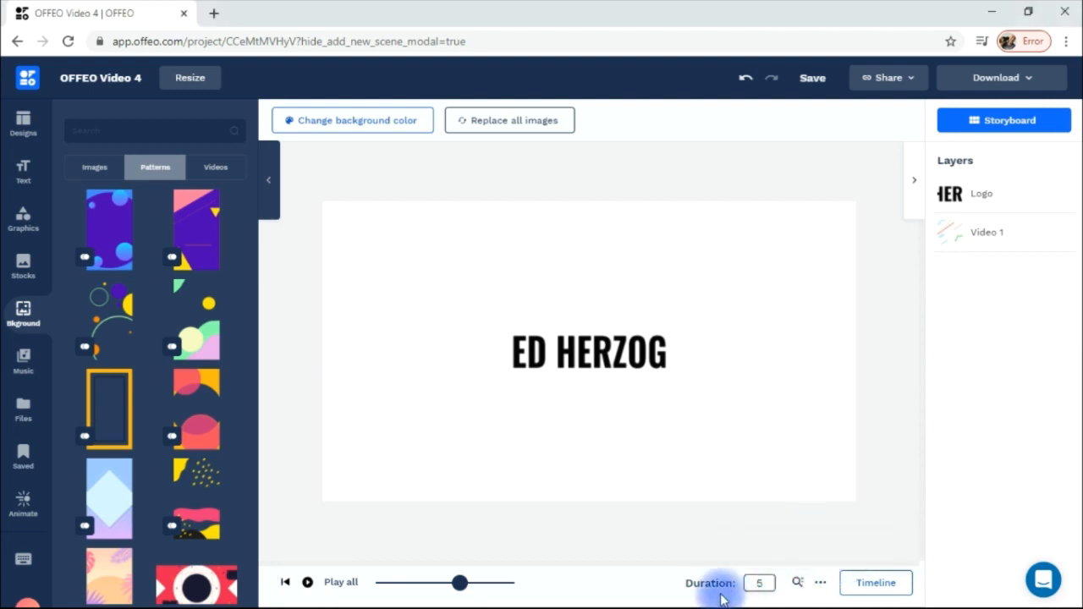
Step: Open the timeline and move the scene's end marker to set the duration to 6.3 seconds
{"action": "left_click", "coordinate": [766, 582]}
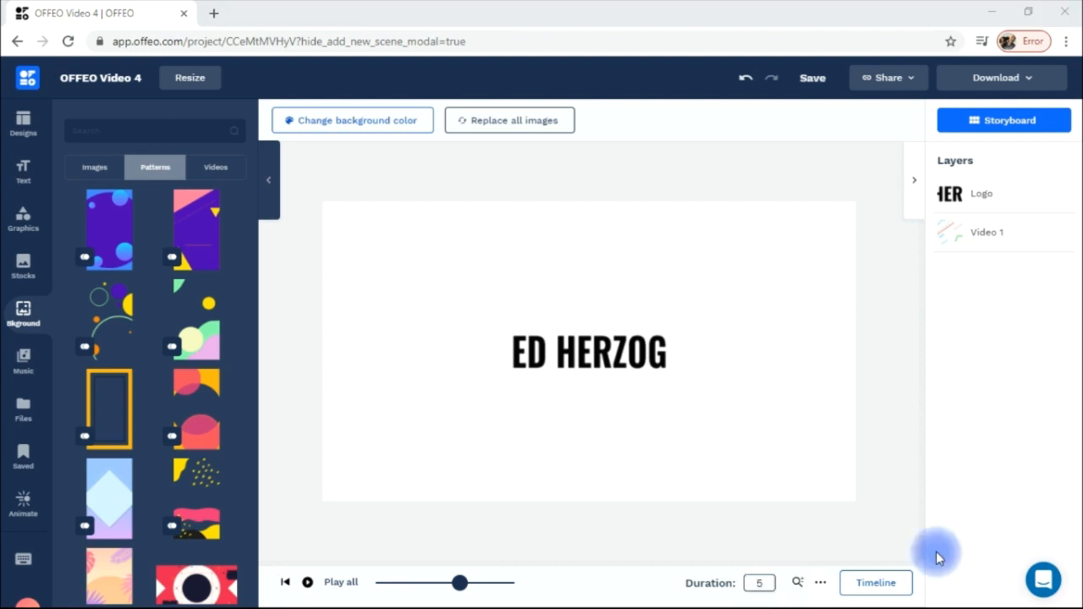
{"action": "left_click", "coordinate": [874, 582]}
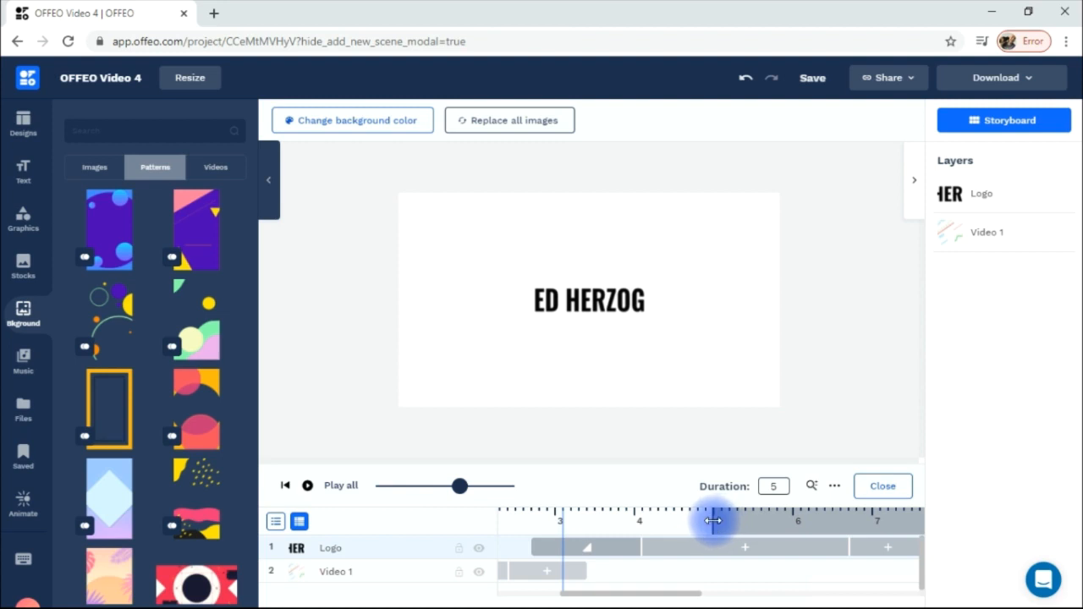
{"action": "left_click_drag", "start_coordinate": [713, 520], "coordinate": [877, 516]}
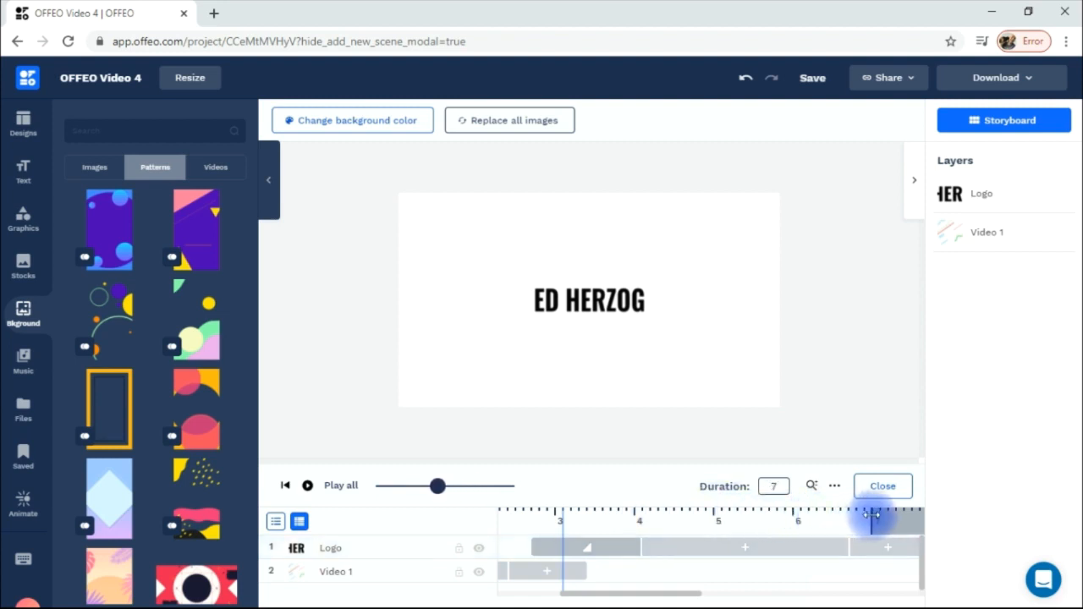
{"action": "left_click_drag", "start_coordinate": [696, 595], "coordinate": [797, 590]}
{"action": "left_click_drag", "start_coordinate": [570, 513], "coordinate": [508, 521]}
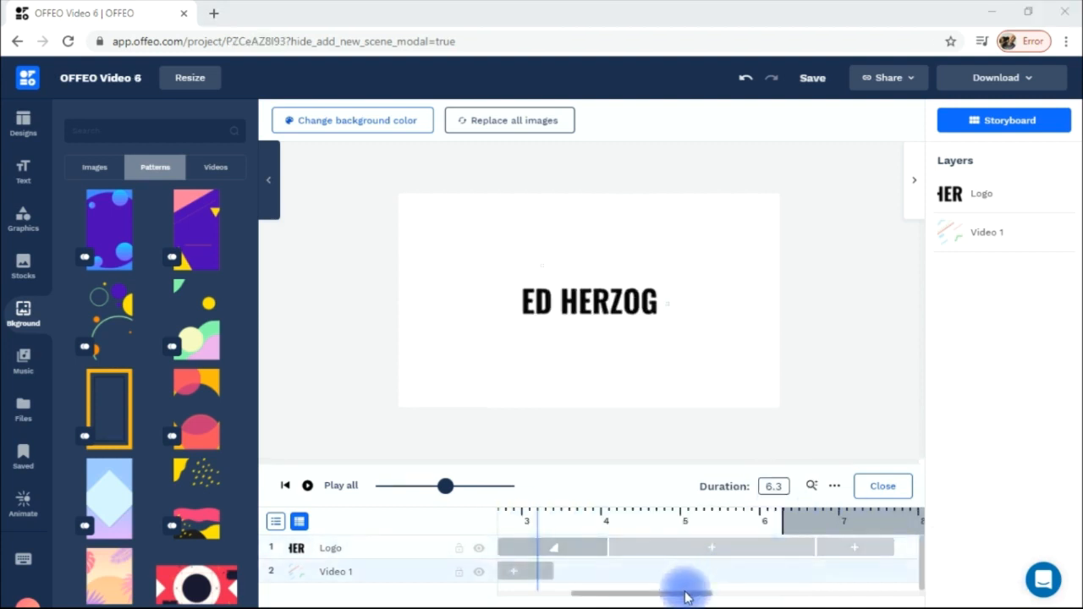
Step: Move the Logo clip earlier on the timeline so it starts at about 1.3 seconds and ends with the scene
{"action": "left_click_drag", "start_coordinate": [685, 597], "coordinate": [556, 587]}
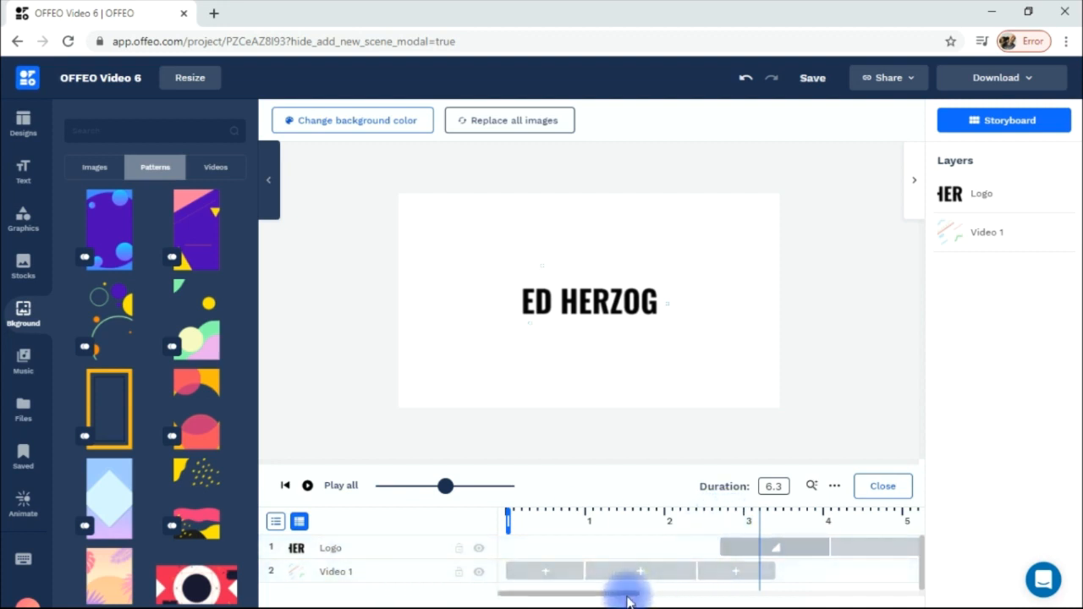
{"action": "left_click_drag", "start_coordinate": [626, 594], "coordinate": [732, 598]}
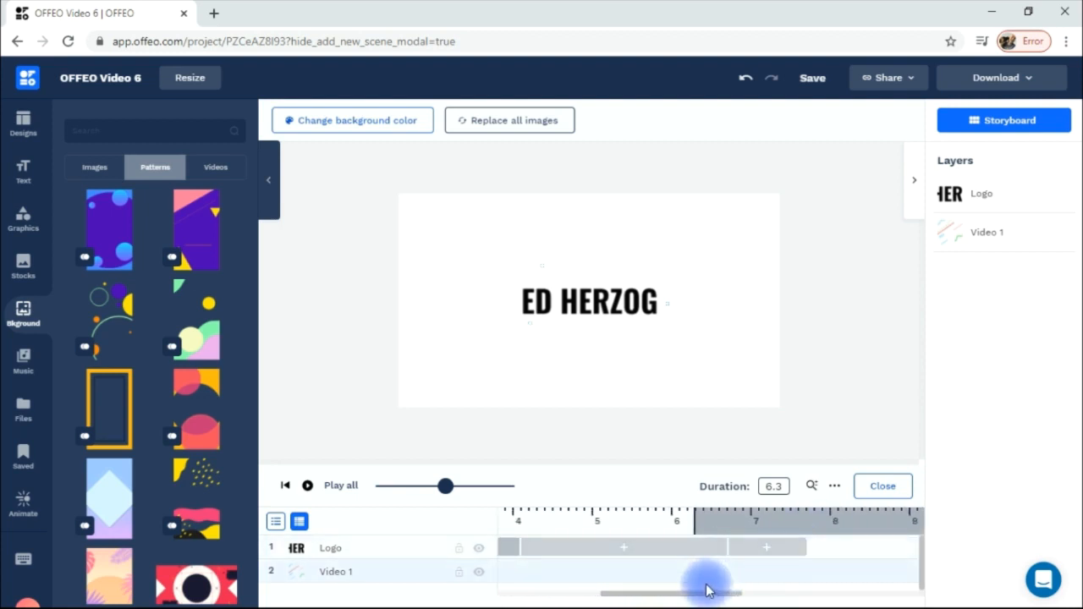
{"action": "left_click_drag", "start_coordinate": [698, 599], "coordinate": [628, 604]}
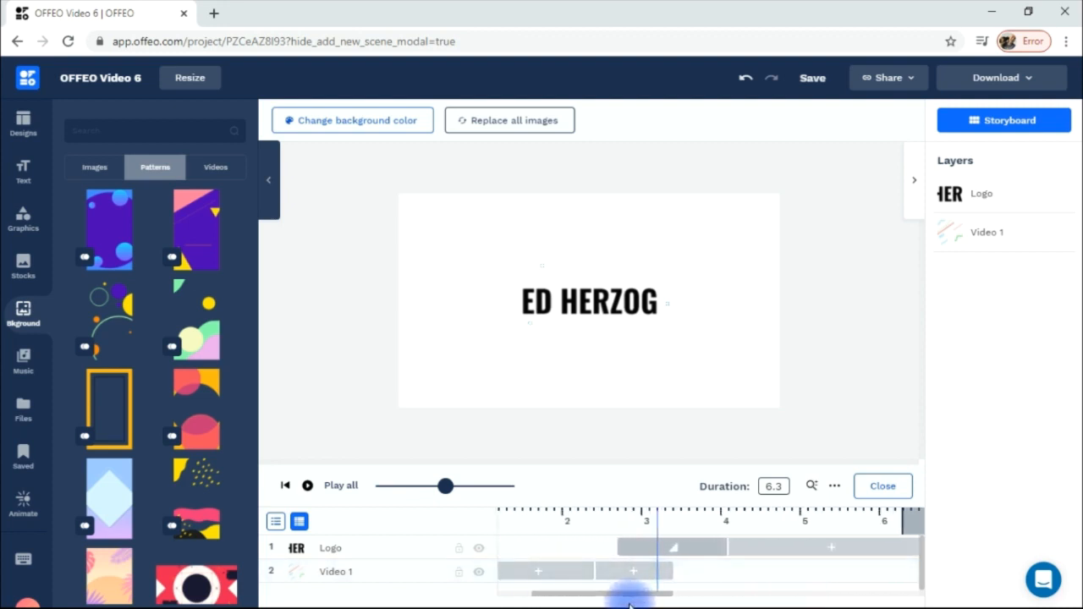
{"action": "left_click_drag", "start_coordinate": [774, 551], "coordinate": [672, 561]}
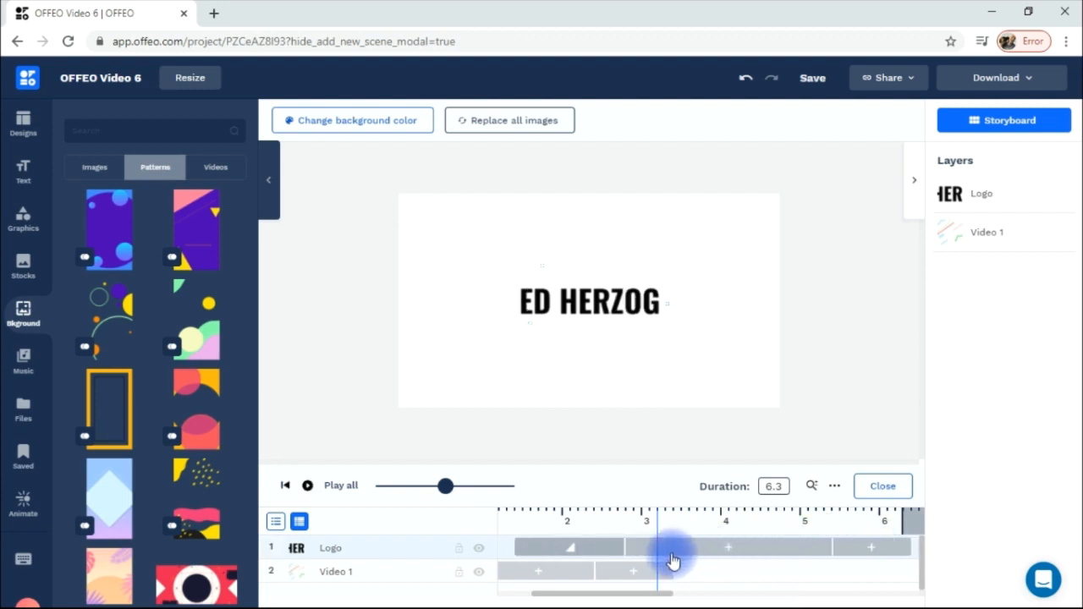
Step: Examine the entrance and emphasis animation options in the Logo clip's timeline segments without applying any
{"action": "left_click", "coordinate": [673, 560]}
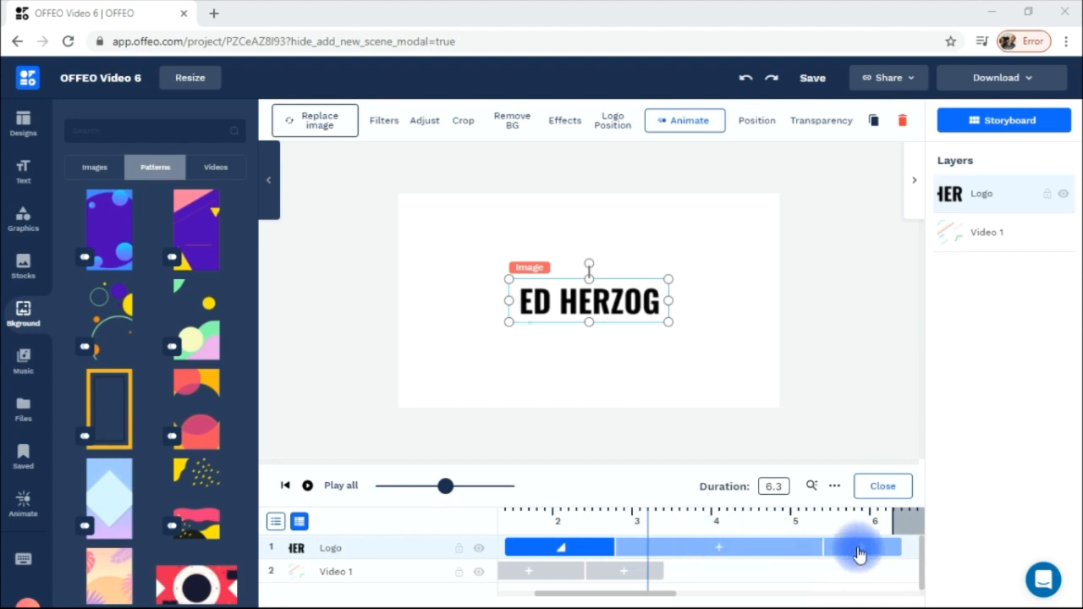
{"action": "left_click", "coordinate": [574, 552]}
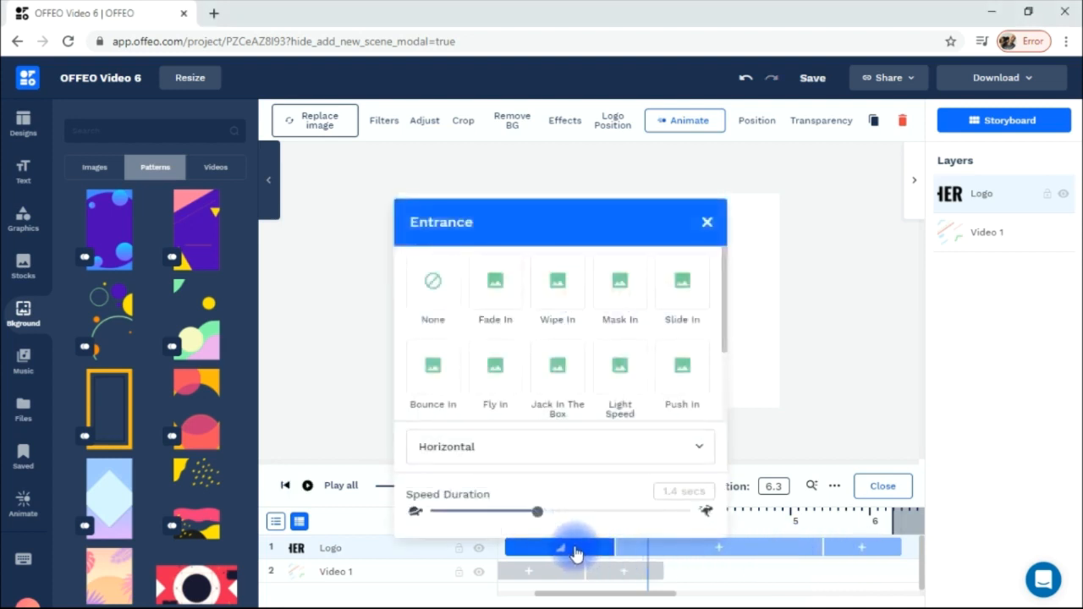
{"action": "left_click", "coordinate": [702, 225]}
{"action": "left_click", "coordinate": [715, 551]}
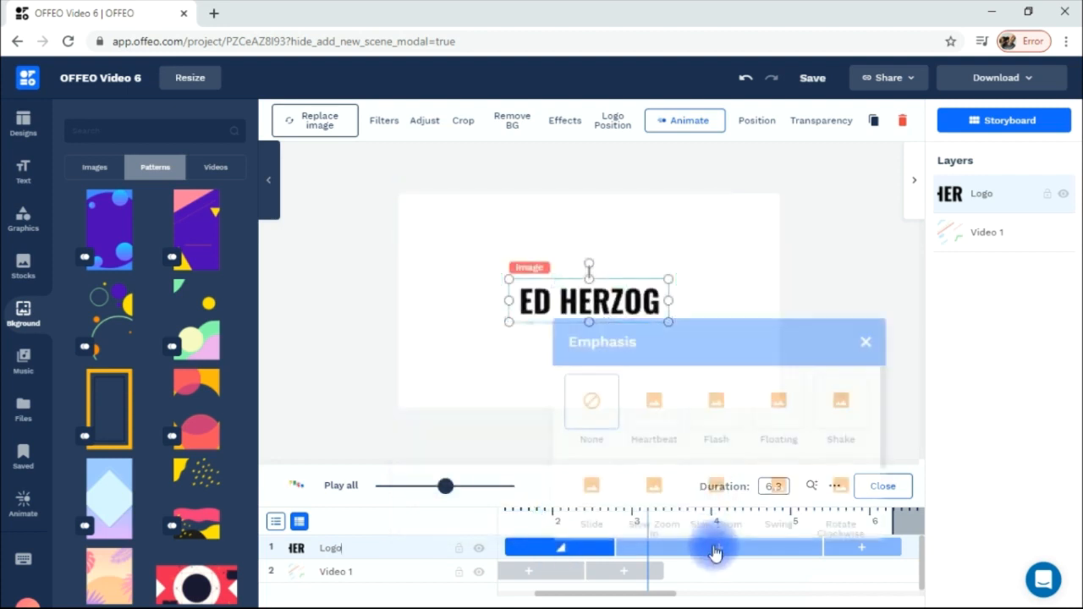
{"action": "left_click", "coordinate": [865, 345]}
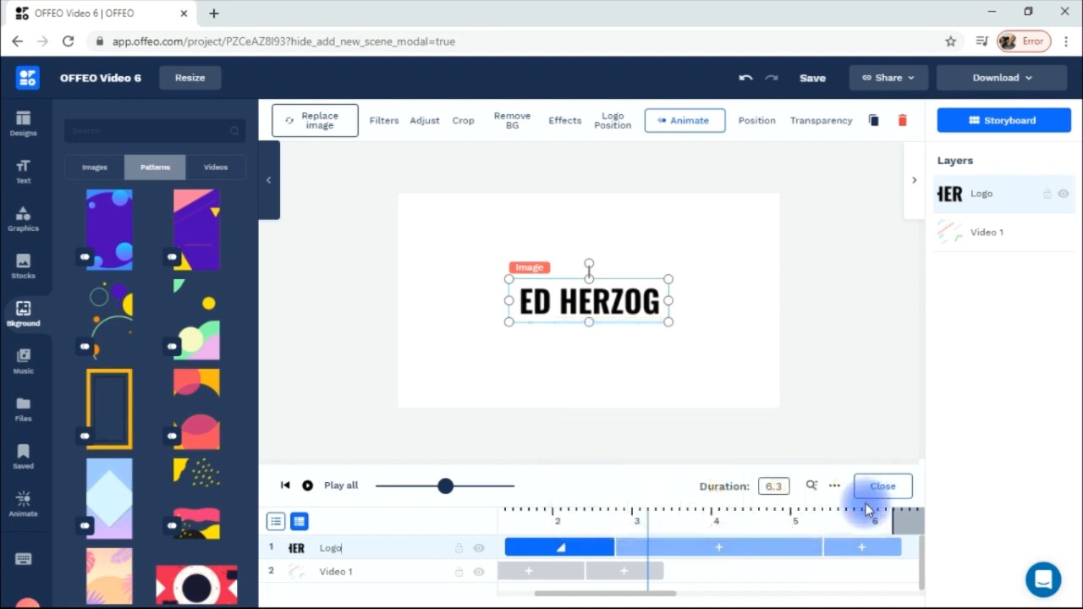
{"action": "left_click", "coordinate": [864, 550]}
{"action": "left_click", "coordinate": [851, 582]}
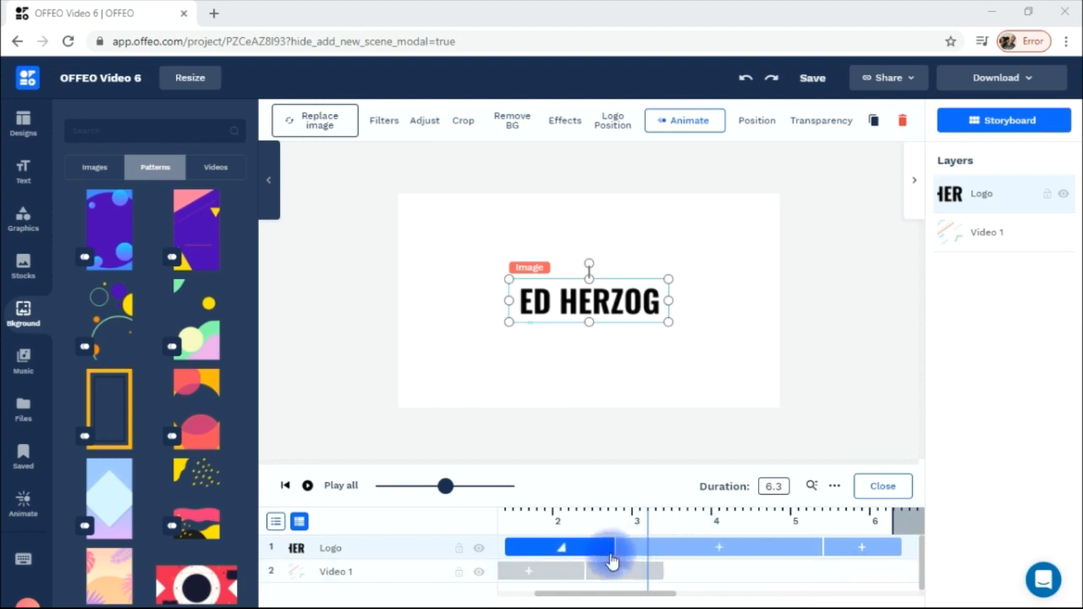
Step: Lengthen the Logo clip's entrance animation to about 2.8 seconds and shift its start to about 0.8 seconds on the timeline
{"action": "left_click_drag", "start_coordinate": [613, 547], "coordinate": [723, 546]}
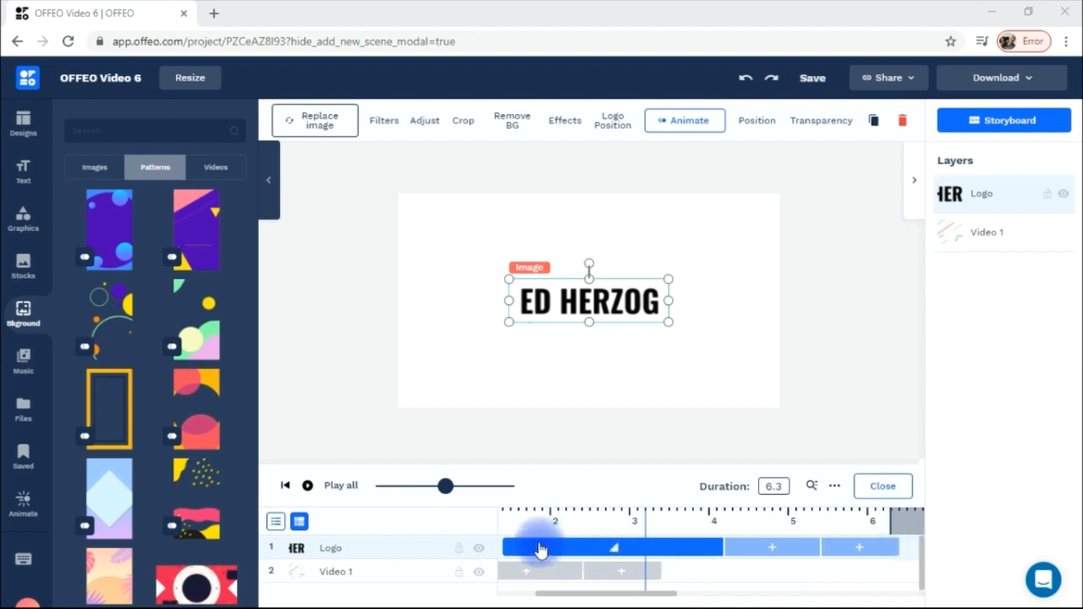
{"action": "left_click_drag", "start_coordinate": [518, 550], "coordinate": [496, 551]}
{"action": "left_click_drag", "start_coordinate": [541, 595], "coordinate": [516, 595]}
{"action": "left_click_drag", "start_coordinate": [568, 550], "coordinate": [547, 550]}
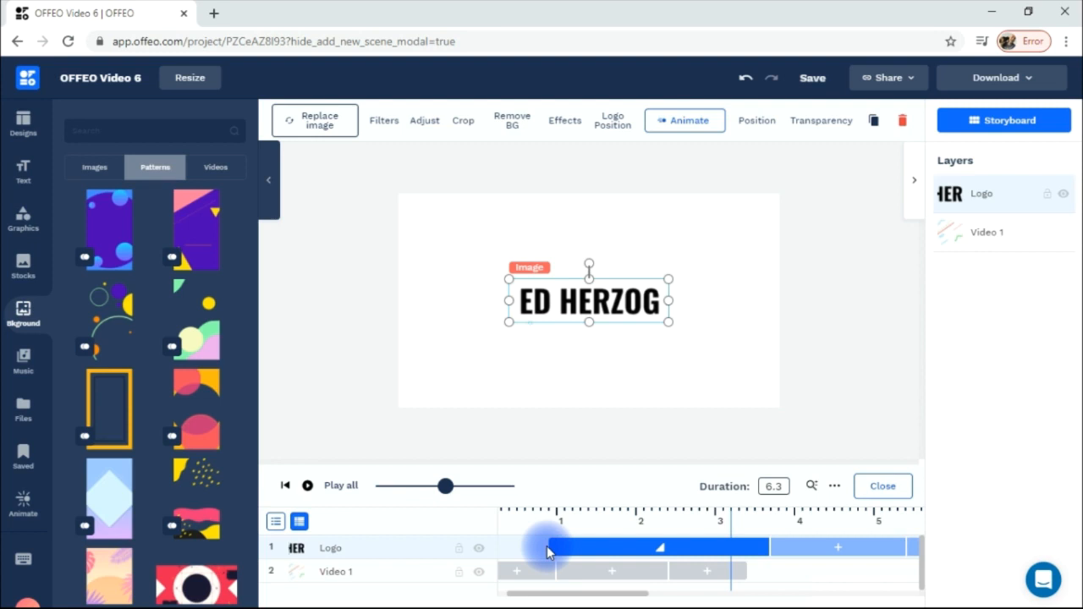
{"action": "left_click", "coordinate": [351, 575]}
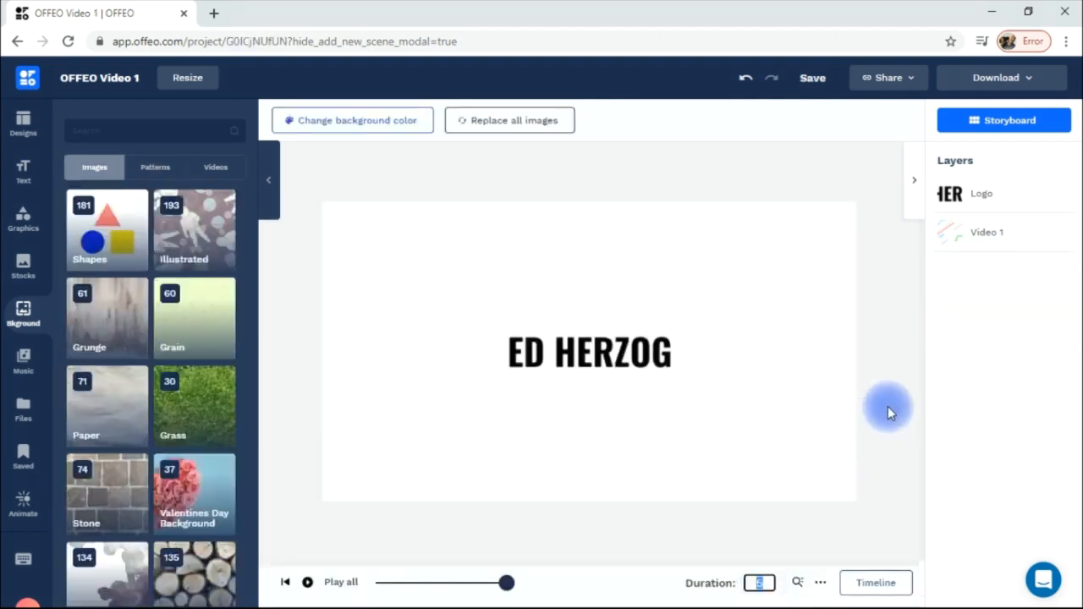
Step: Examine the project's template sharing link and the video and image download options
{"action": "left_click", "coordinate": [887, 406]}
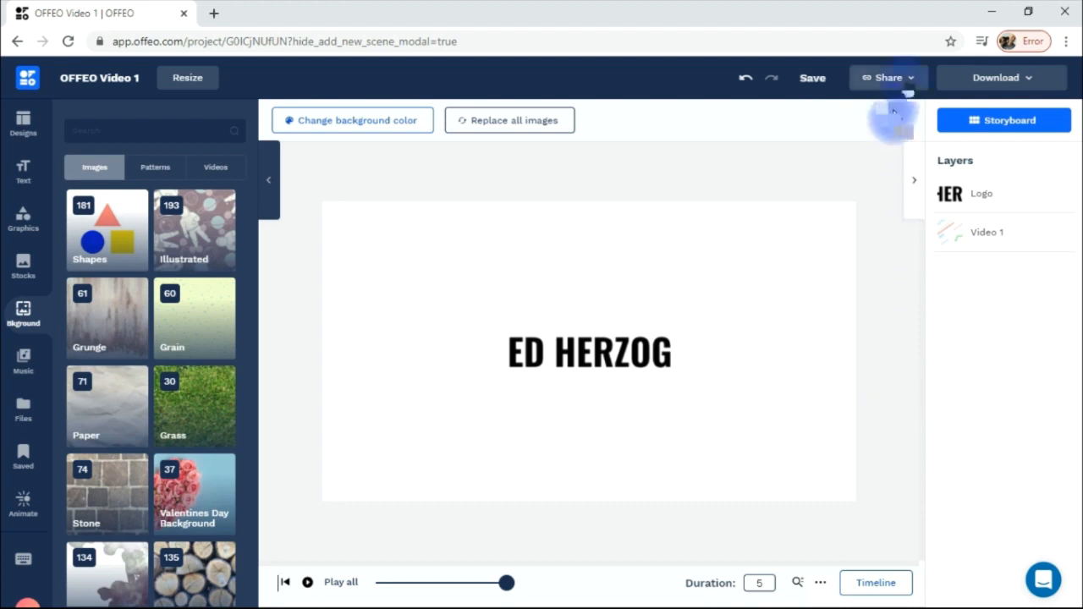
{"action": "left_click", "coordinate": [906, 85]}
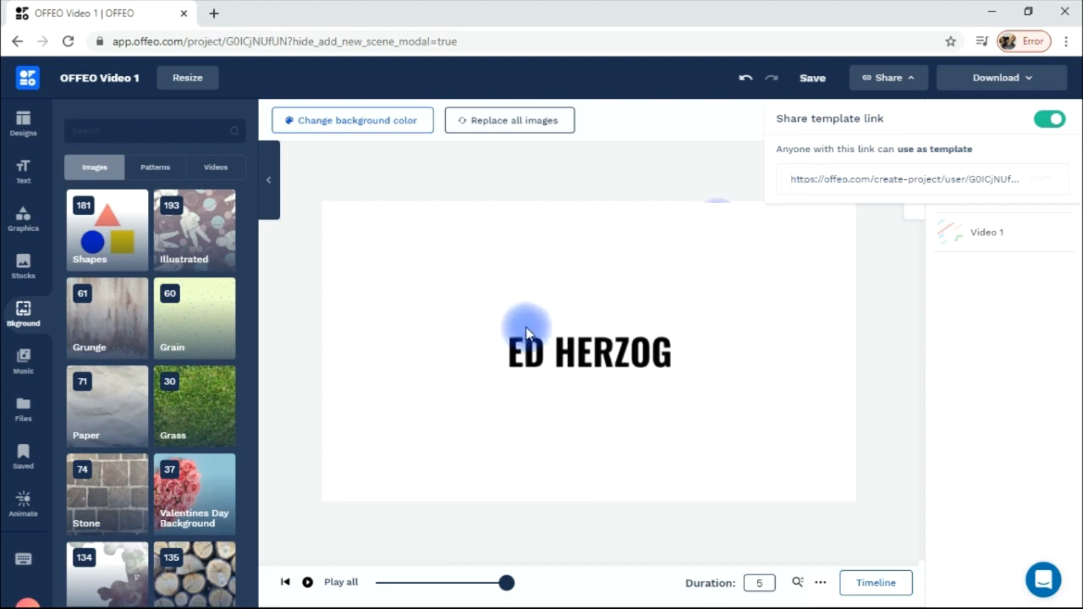
{"action": "left_click", "coordinate": [686, 178]}
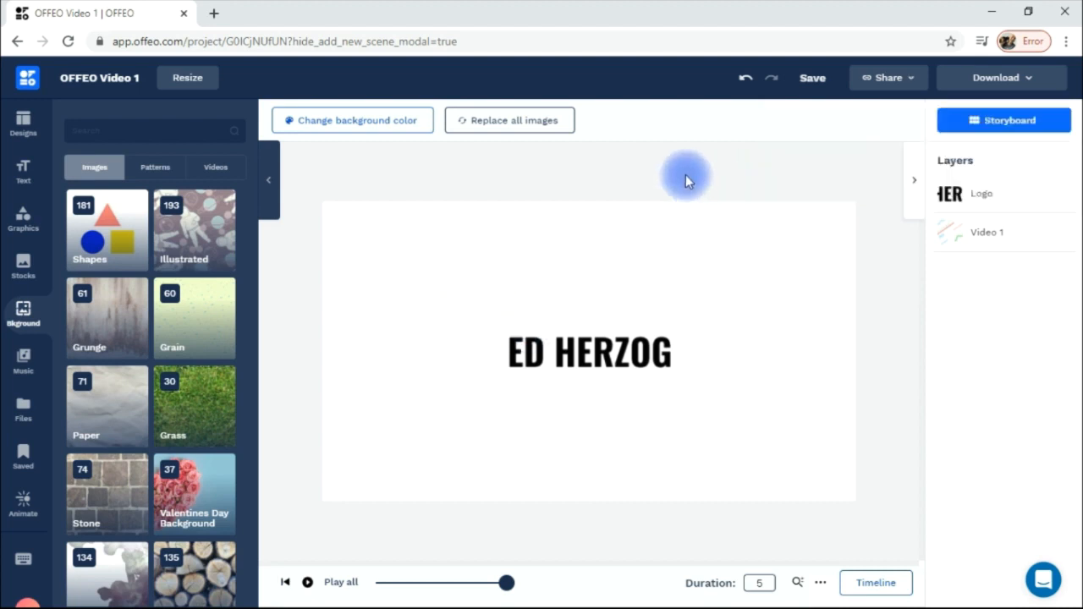
{"action": "left_click", "coordinate": [1022, 79]}
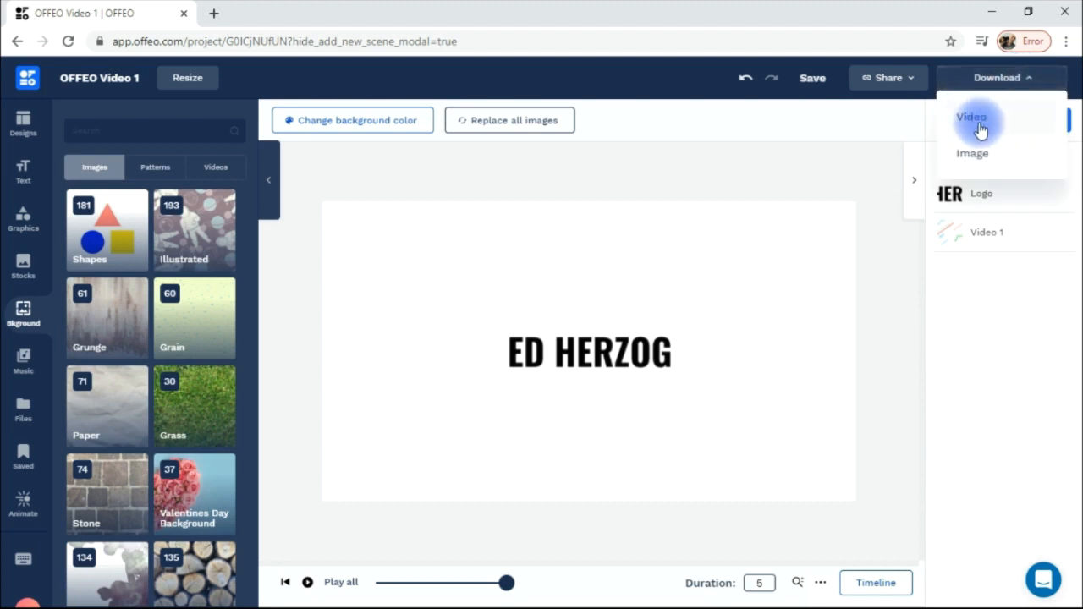
{"action": "left_click", "coordinate": [1002, 77]}
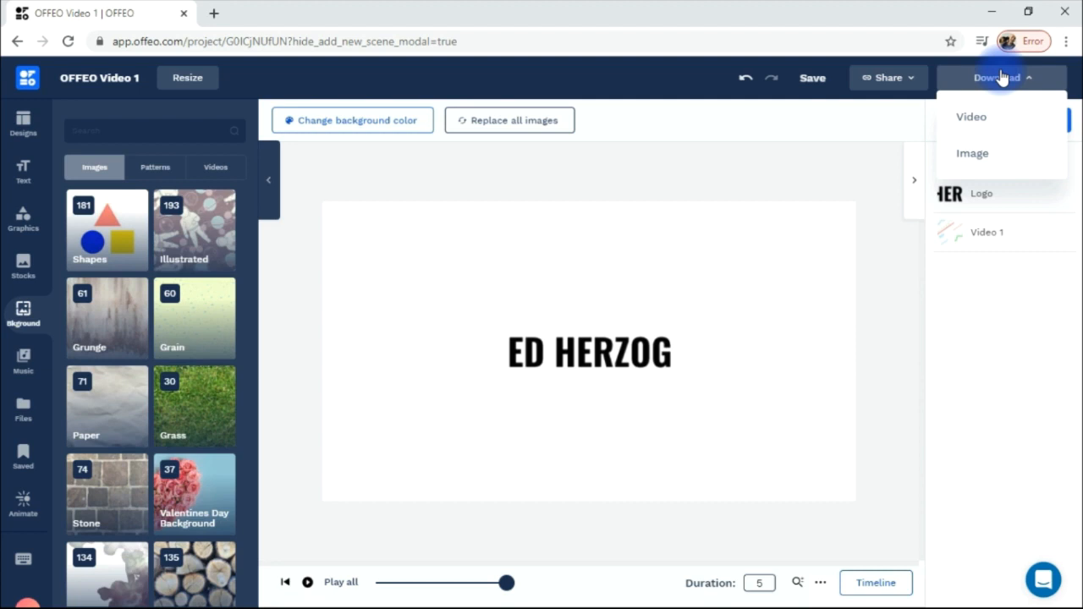
{"action": "left_click", "coordinate": [797, 158]}
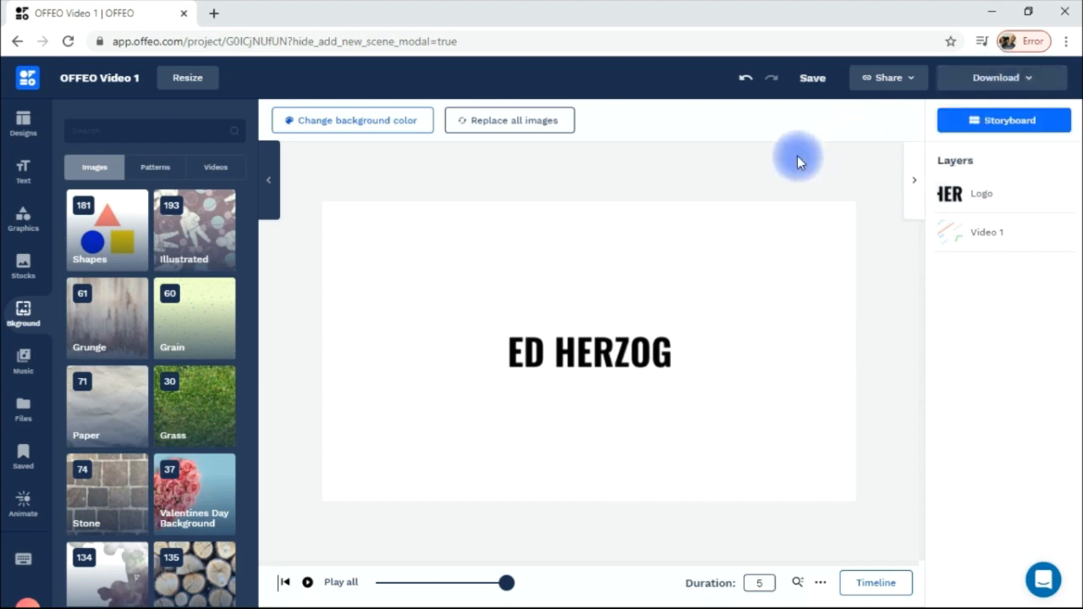
Step: Open the project's storyboard and start adding a new scene from the Designer Templates option
{"action": "left_click", "coordinate": [1008, 123]}
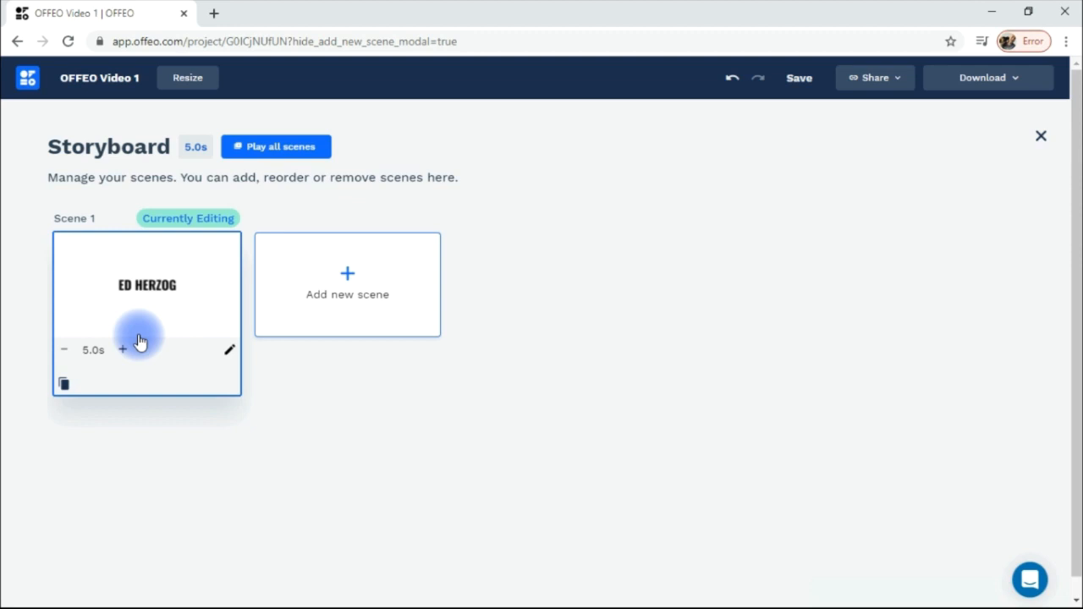
{"action": "left_click", "coordinate": [330, 289]}
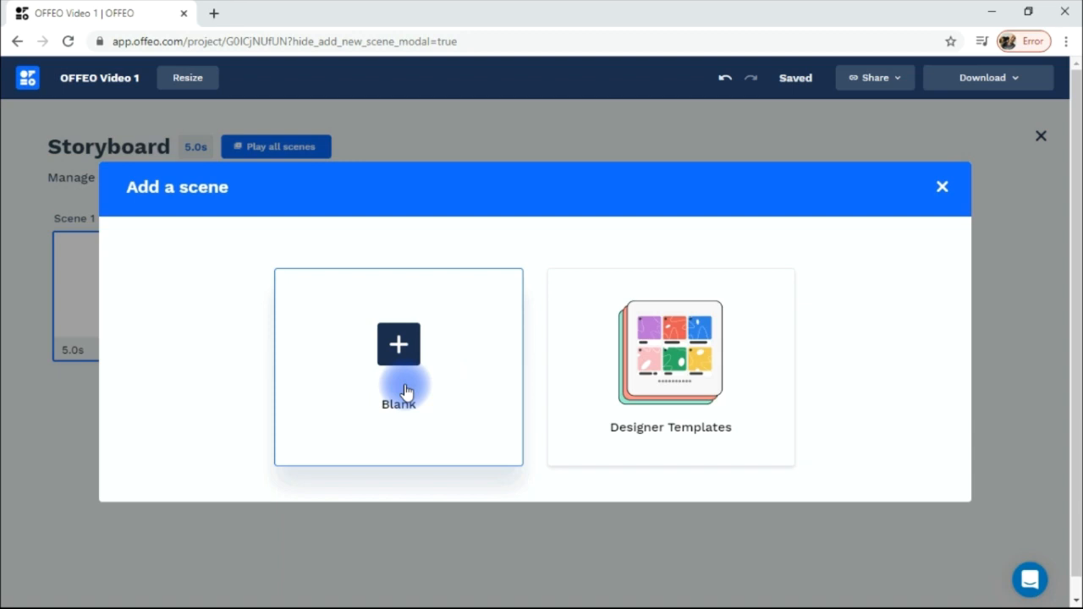
{"action": "left_click", "coordinate": [718, 386]}
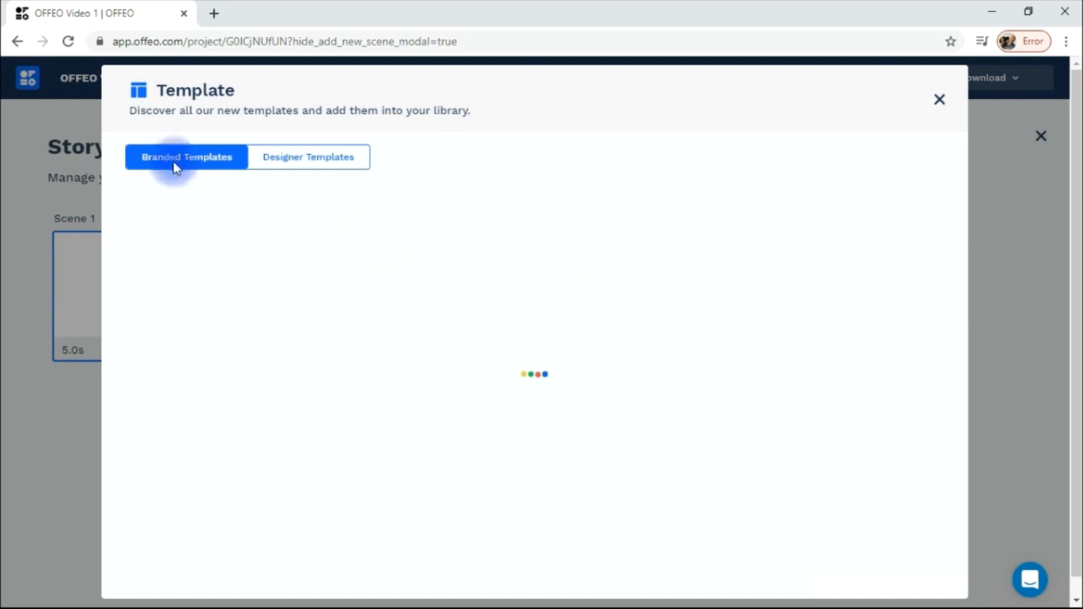
Step: Browse several pages of the Branded Templates and Designer Templates available for the new scene
{"action": "left_click", "coordinate": [201, 159]}
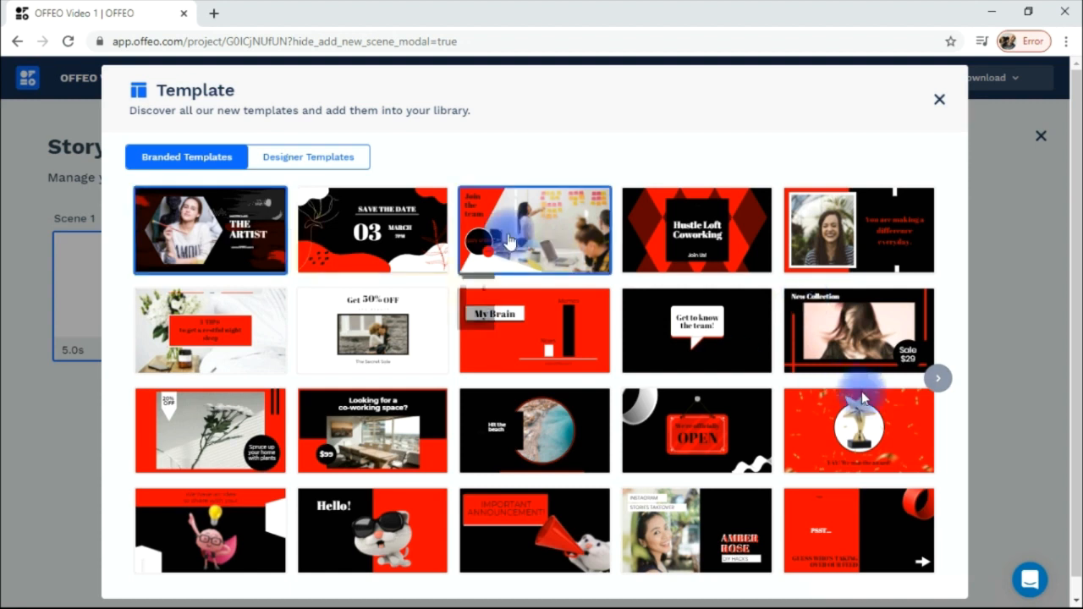
{"action": "left_click", "coordinate": [938, 382]}
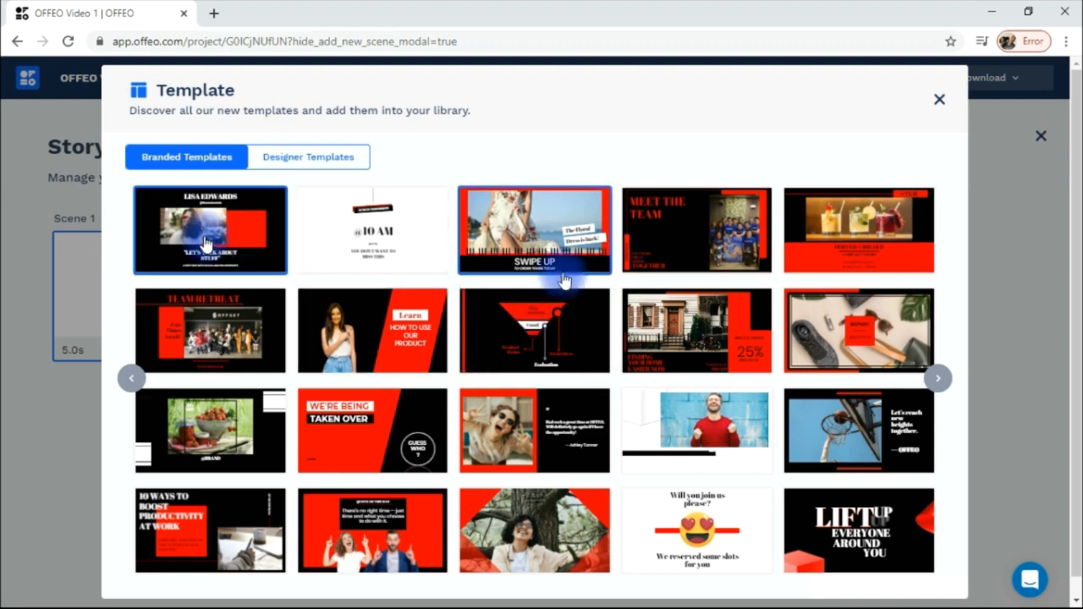
{"action": "left_click", "coordinate": [325, 163]}
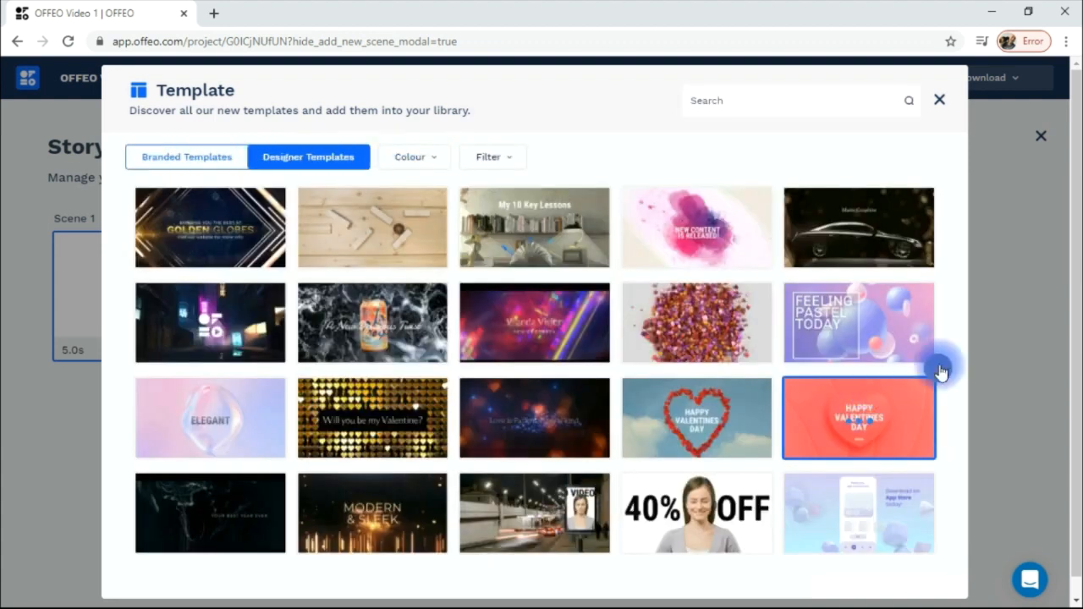
{"action": "left_click", "coordinate": [941, 369]}
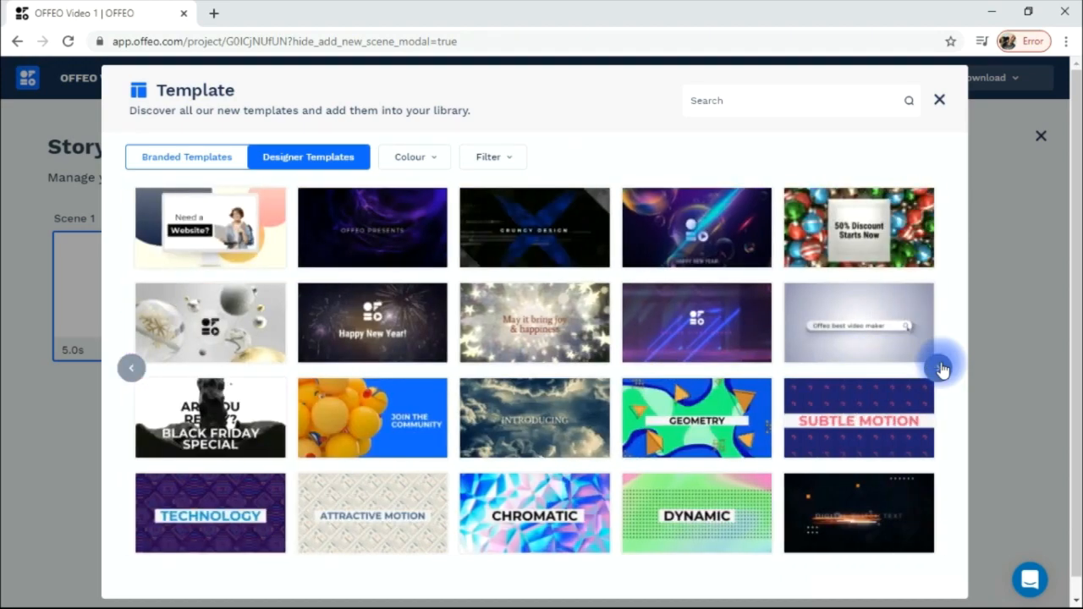
{"action": "left_click", "coordinate": [941, 370]}
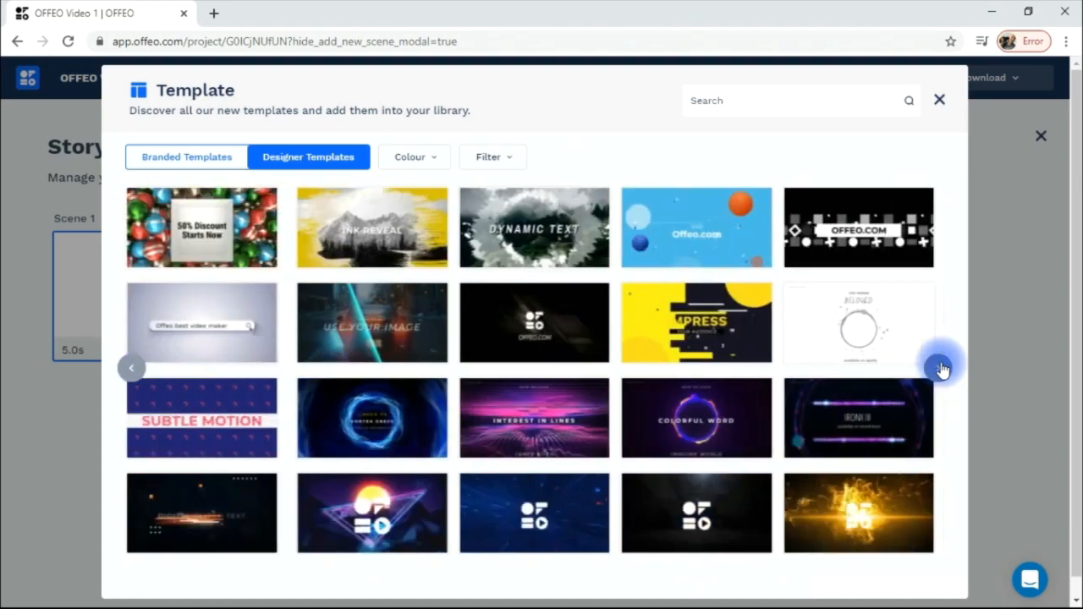
{"action": "left_click", "coordinate": [941, 370]}
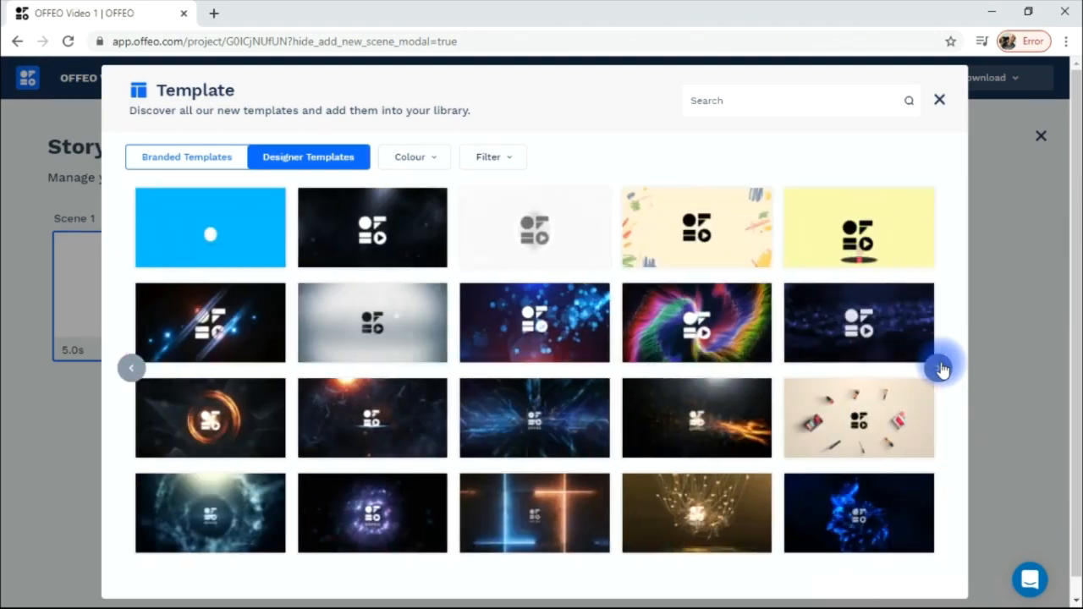